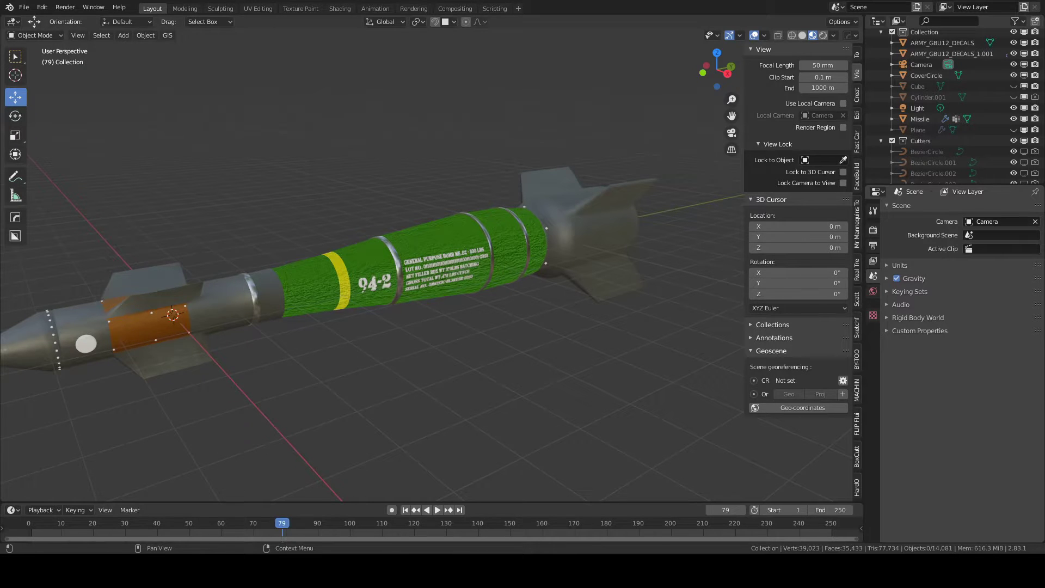
Step: Examine the stencil decals on the missile's green body from several angles, including the 94-2 number and the text block
{"action": "middle_click_drag", "start_coordinate": [458, 217], "coordinate": [478, 244]}
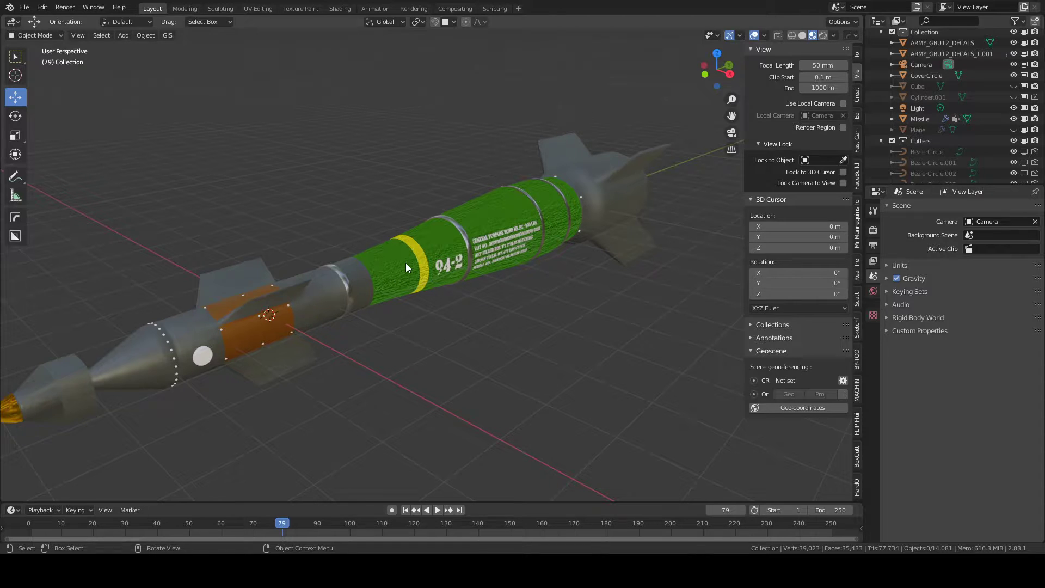
{"action": "scroll", "coordinate": [507, 257], "scroll_direction": "up", "scroll_amount": 5}
{"action": "middle_click_drag", "start_coordinate": [512, 262], "coordinate": [626, 205]}
{"action": "left_click", "coordinate": [470, 245]}
{"action": "scroll", "coordinate": [469, 246], "scroll_direction": "up", "scroll_amount": 4}
{"action": "left_click", "coordinate": [368, 232]}
{"action": "scroll", "coordinate": [502, 234], "scroll_direction": "up", "scroll_amount": 5}
{"action": "middle_click_drag", "start_coordinate": [656, 251], "coordinate": [544, 198], "text": "shift"}
{"action": "scroll", "coordinate": [530, 269], "scroll_direction": "down", "scroll_amount": 3}
{"action": "middle_click_drag", "start_coordinate": [683, 310], "coordinate": [629, 272]}
{"action": "middle_click_drag", "start_coordinate": [272, 200], "coordinate": [511, 267], "text": "shift"}
{"action": "left_click", "coordinate": [545, 243]}
{"action": "scroll", "coordinate": [573, 250], "scroll_direction": "up", "scroll_amount": 2}
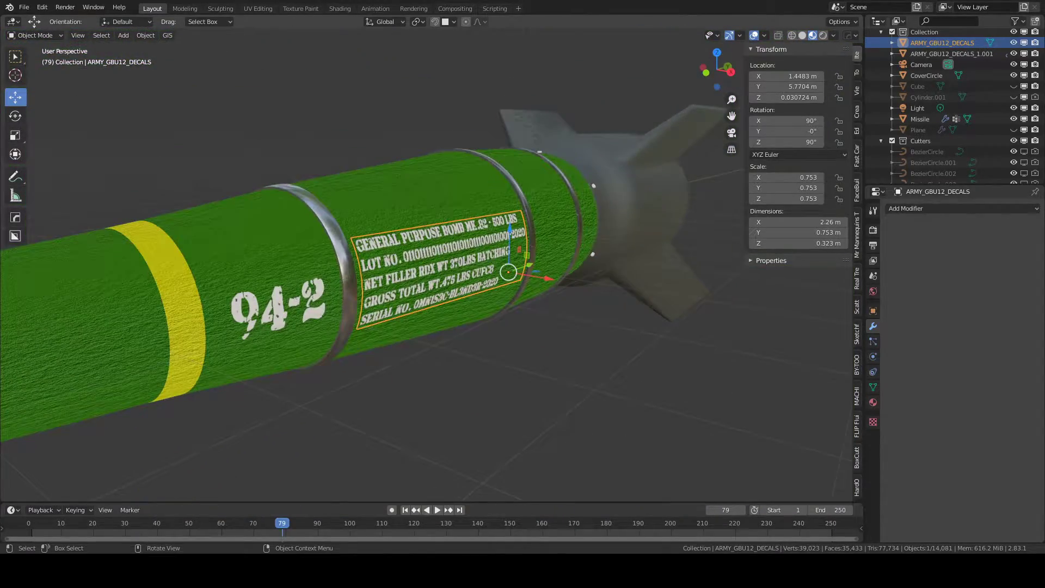
Step: Open the preferences window
{"action": "left_click", "coordinate": [42, 7]}
{"action": "left_click", "coordinate": [95, 162]}
Step: Hide the text block decal and the 94-2 number decal on the missile body
{"action": "middle_click_drag", "start_coordinate": [336, 209], "coordinate": [362, 217]}
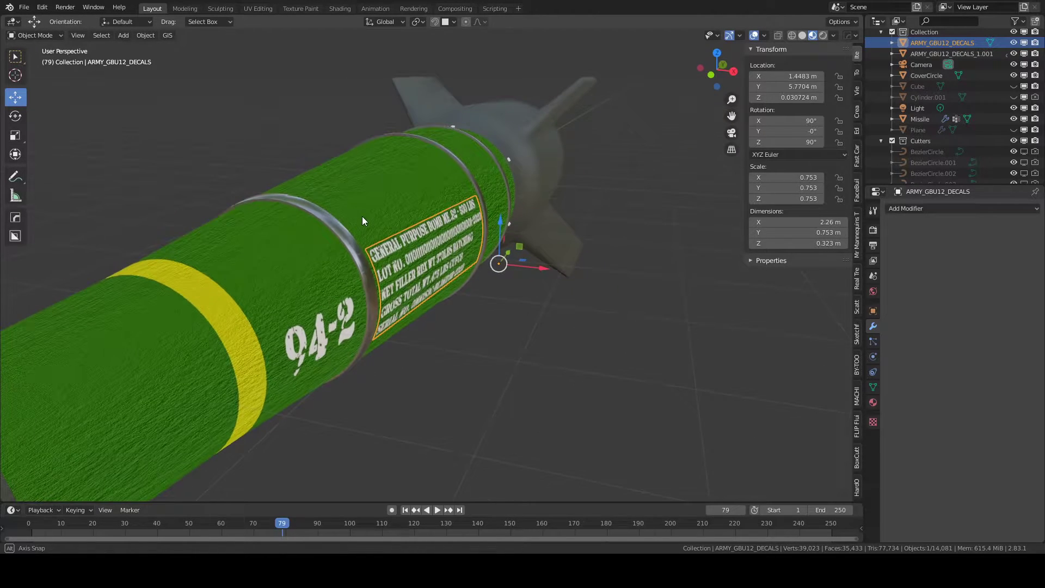
{"action": "middle_click_drag", "start_coordinate": [468, 253], "coordinate": [449, 249]}
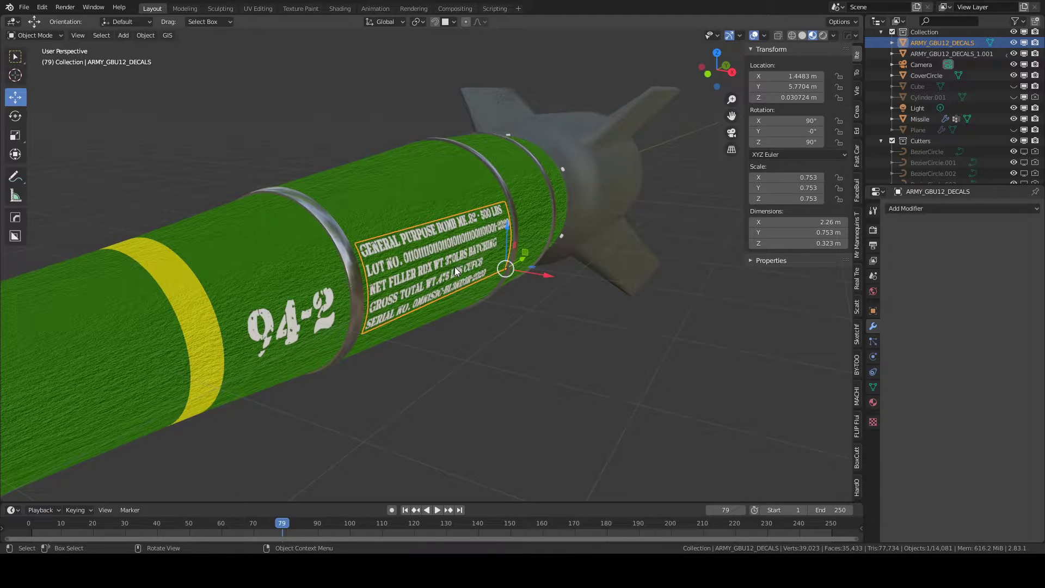
{"action": "key", "text": "h"}
{"action": "left_click", "coordinate": [296, 320]}
{"action": "key", "text": "h"}
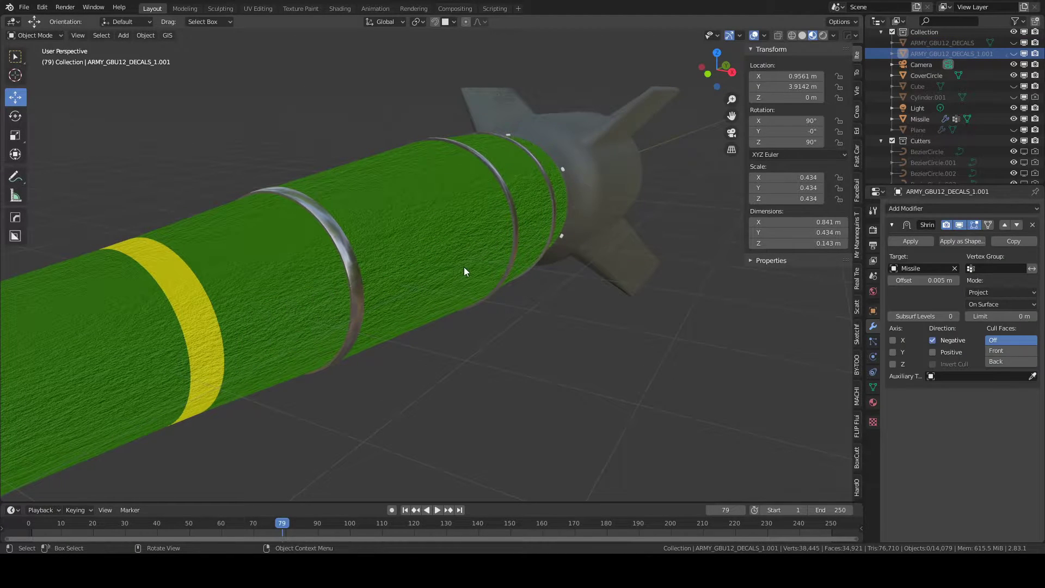
Step: Import the 94-2 decal image ARMY_GBU12_DECALS_1 as a plane
{"action": "left_click", "coordinate": [25, 8]}
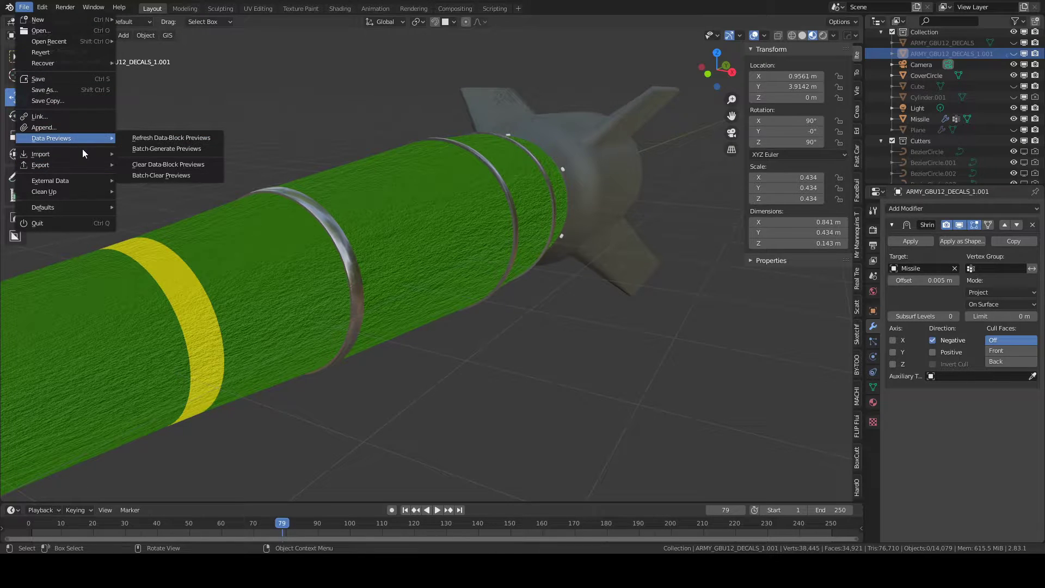
{"action": "mouse_move", "coordinate": [84, 154]}
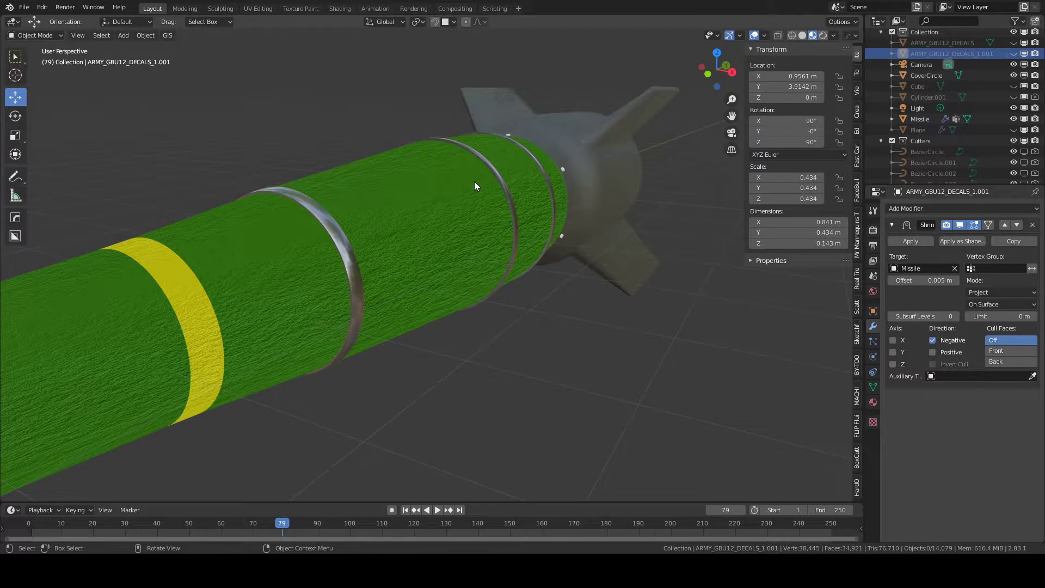
{"action": "left_click", "coordinate": [699, 447]}
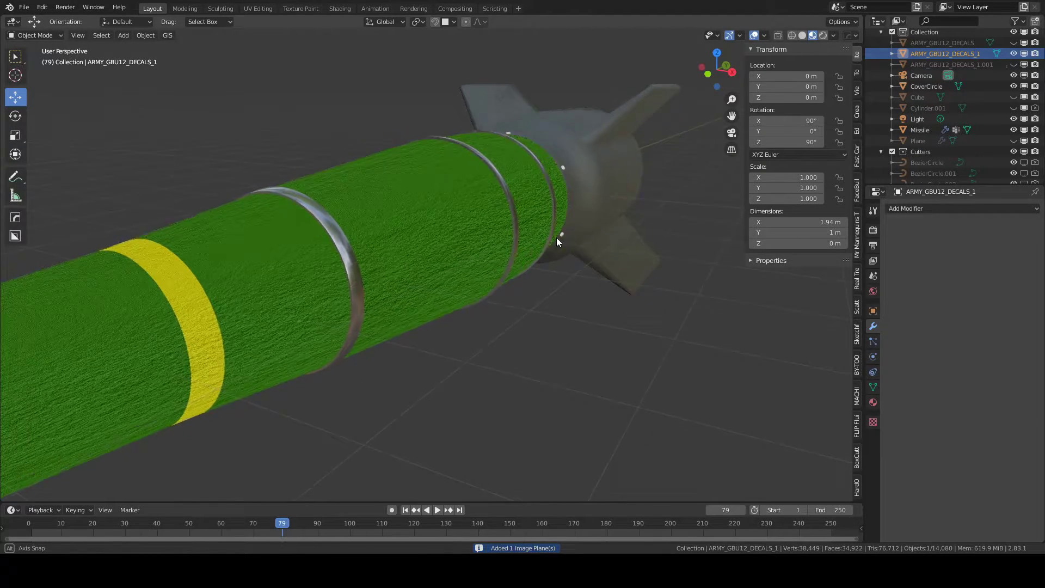
Step: Move the imported decal plane about 1.68 m along X, out of the missile body, using Solid shading to place it before restoring Material Preview
{"action": "middle_click_drag", "start_coordinate": [554, 238], "coordinate": [458, 272]}
{"action": "scroll", "coordinate": [456, 273], "scroll_direction": "down", "scroll_amount": 5}
{"action": "mouse_move", "coordinate": [389, 278]}
{"action": "middle_mouse_down"}
{"action": "mouse_move", "coordinate": [427, 249]}
{"action": "mouse_move", "coordinate": [354, 225]}
{"action": "middle_mouse_up"}
{"action": "left_click", "coordinate": [803, 36]}
{"action": "scroll", "coordinate": [355, 224], "scroll_direction": "up", "scroll_amount": 4}
{"action": "middle_click_drag", "start_coordinate": [212, 260], "coordinate": [504, 239], "text": "shift"}
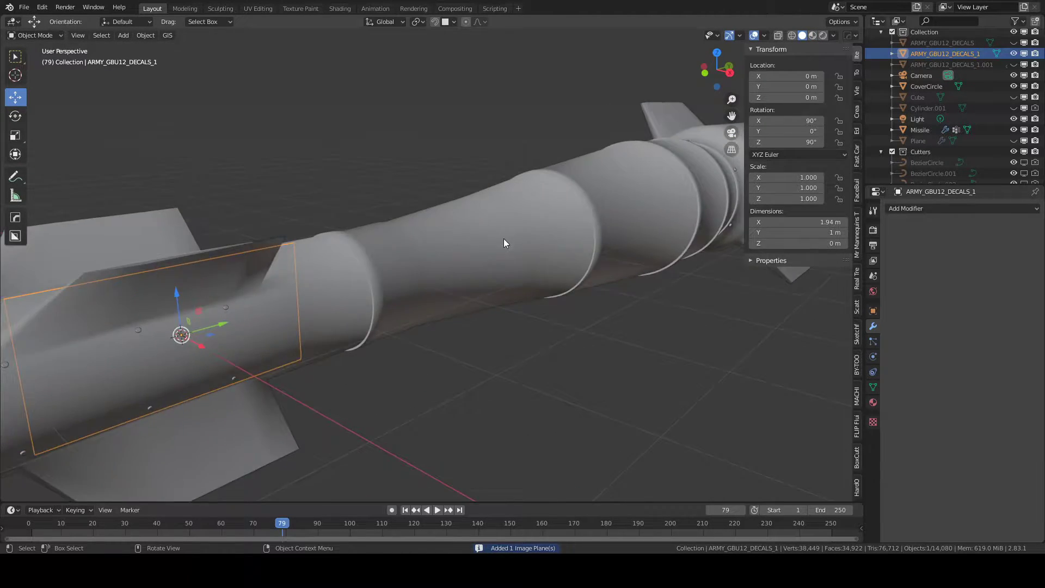
{"action": "scroll", "coordinate": [504, 238], "scroll_direction": "down", "scroll_amount": 3}
{"action": "left_click_drag", "start_coordinate": [312, 316], "coordinate": [401, 350]}
{"action": "left_click", "coordinate": [665, 300]}
{"action": "middle_click_drag", "start_coordinate": [665, 299], "coordinate": [632, 296]}
{"action": "mouse_move", "coordinate": [511, 185]}
{"action": "middle_mouse_down"}
{"action": "mouse_move", "coordinate": [530, 193]}
{"action": "mouse_move", "coordinate": [517, 193]}
{"action": "mouse_move", "coordinate": [521, 210]}
{"action": "middle_mouse_up"}
{"action": "left_click", "coordinate": [812, 34]}
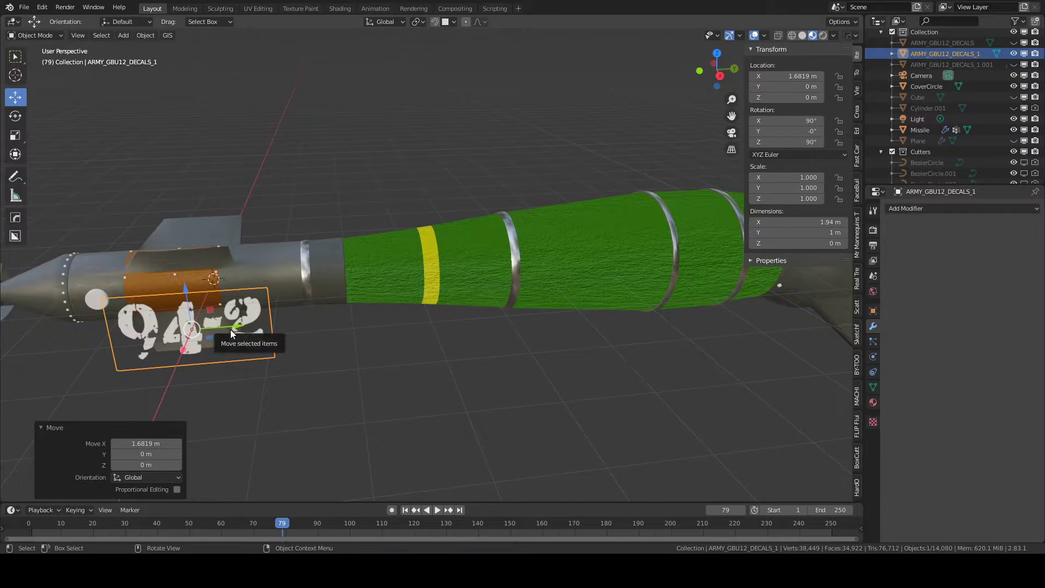
Step: Move the decal plane along Y to about 5.85 m, beside the green section between the metal bands
{"action": "key", "text": "g"}
{"action": "key", "text": "y"}
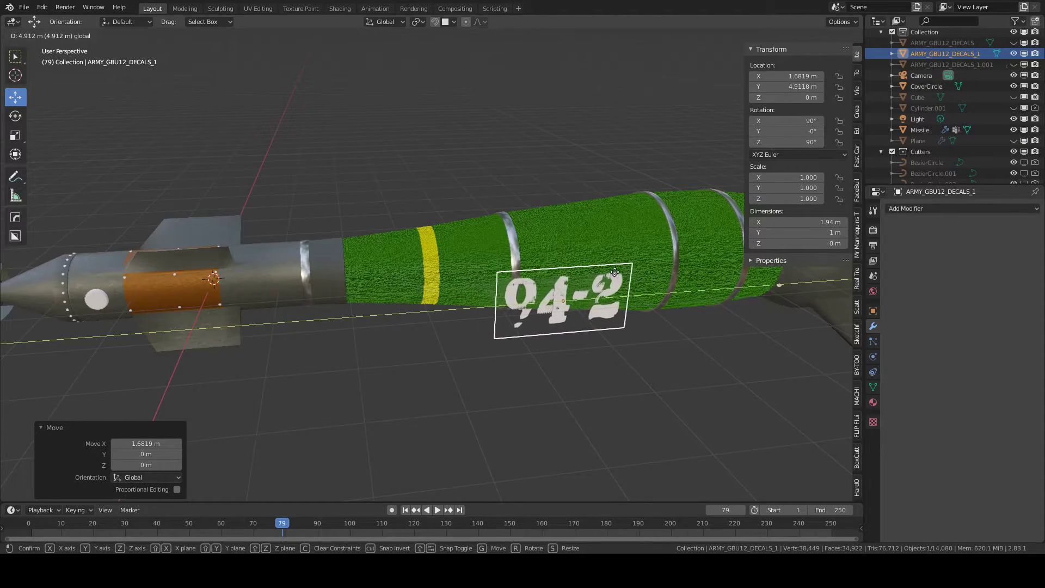
{"action": "left_click", "coordinate": [633, 271]}
{"action": "middle_click_drag", "start_coordinate": [698, 96], "coordinate": [389, 230]}
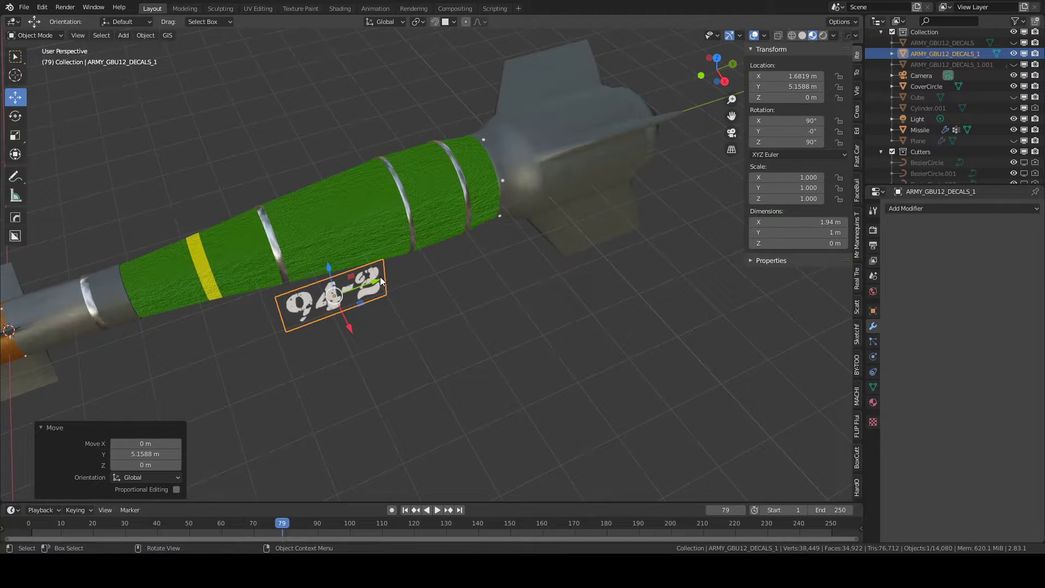
{"action": "key", "text": "g"}
{"action": "key", "text": "y"}
{"action": "left_click", "coordinate": [418, 270]}
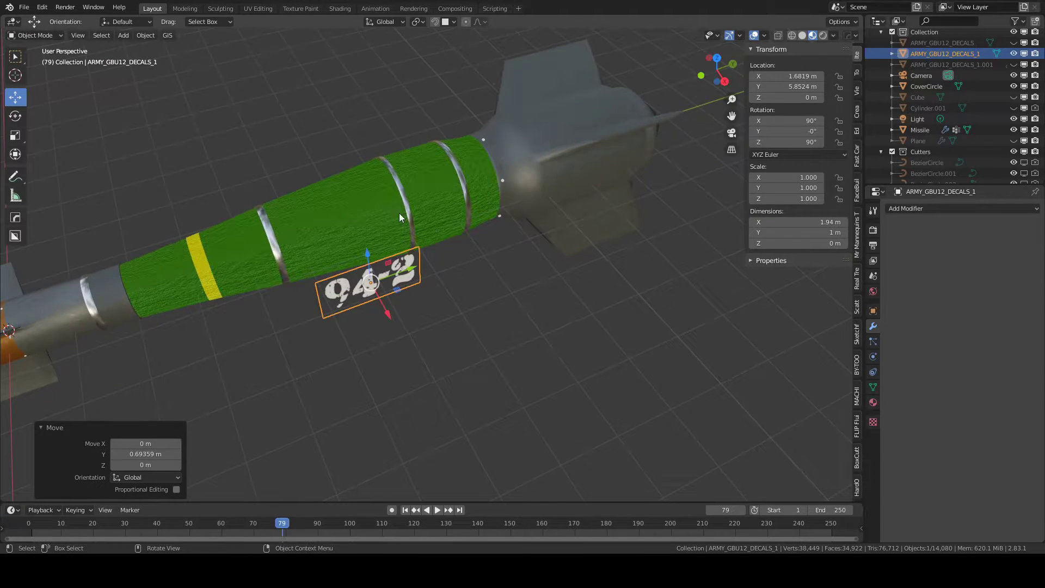
Step: In the right orthographic view, shift the decal plane about -0.09 m along Y to centre it between the two metal bands
{"action": "key", "text": "KP_3"}
{"action": "scroll", "coordinate": [323, 345], "scroll_direction": "up", "scroll_amount": 5}
{"action": "middle_click_drag", "start_coordinate": [336, 297], "coordinate": [430, 286], "text": "shift"}
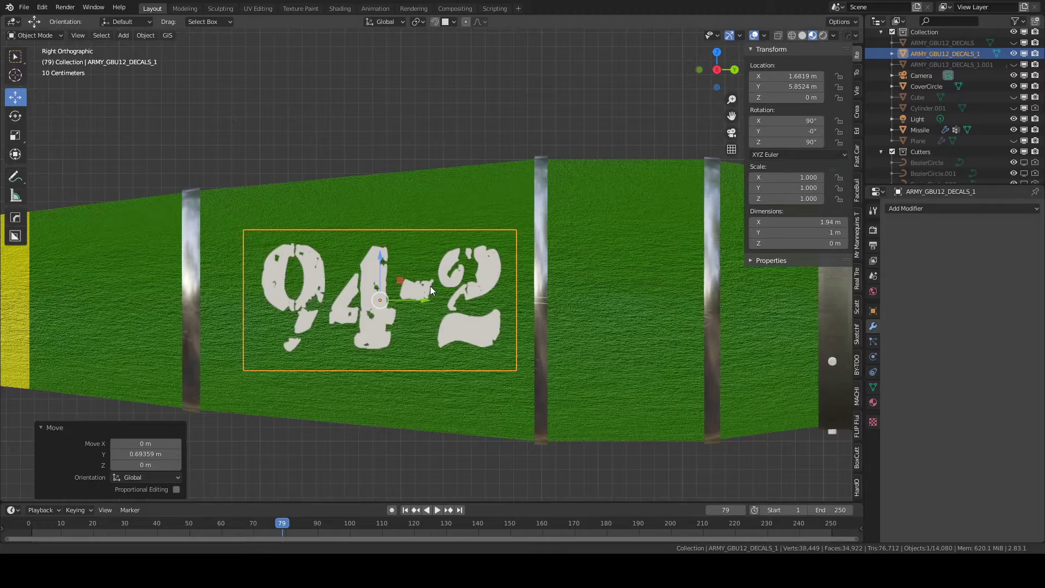
{"action": "key", "text": "g"}
{"action": "key", "text": "y"}
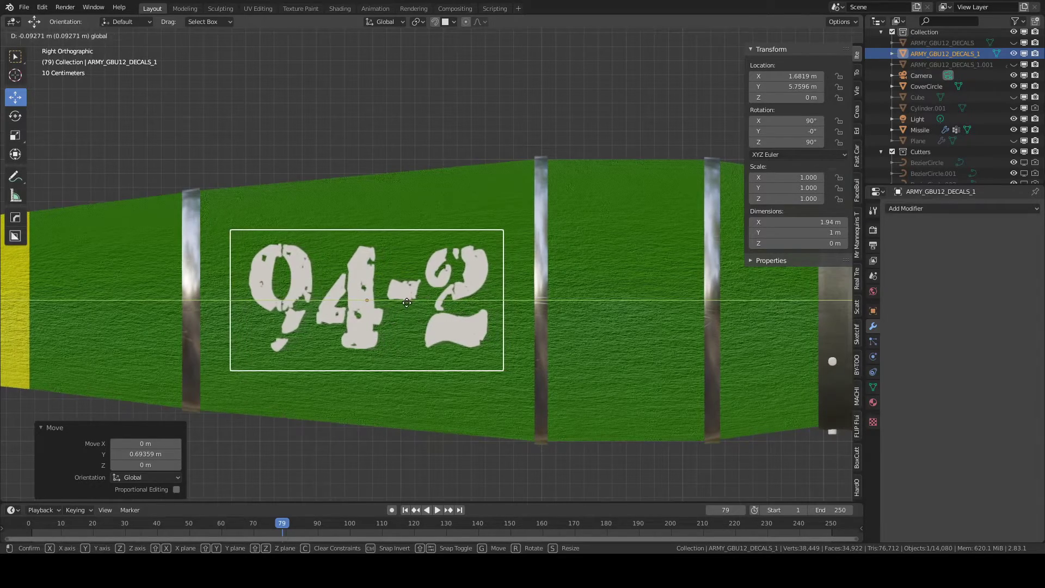
{"action": "left_click", "coordinate": [407, 302]}
Step: Add a Shrinkwrap modifier to the decal plane with the Missile object as its target
{"action": "middle_click_drag", "start_coordinate": [425, 204], "coordinate": [517, 244]}
{"action": "scroll", "coordinate": [517, 245], "scroll_direction": "down", "scroll_amount": 3}
{"action": "middle_click_drag", "start_coordinate": [448, 270], "coordinate": [458, 282]}
{"action": "scroll", "coordinate": [458, 282], "scroll_direction": "up", "scroll_amount": 2}
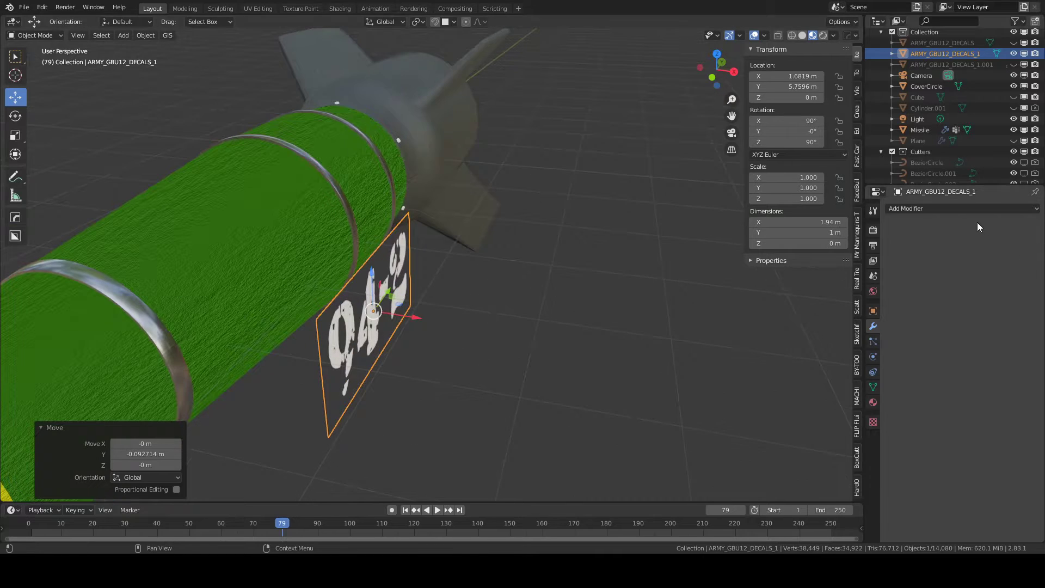
{"action": "left_click", "coordinate": [364, 342]}
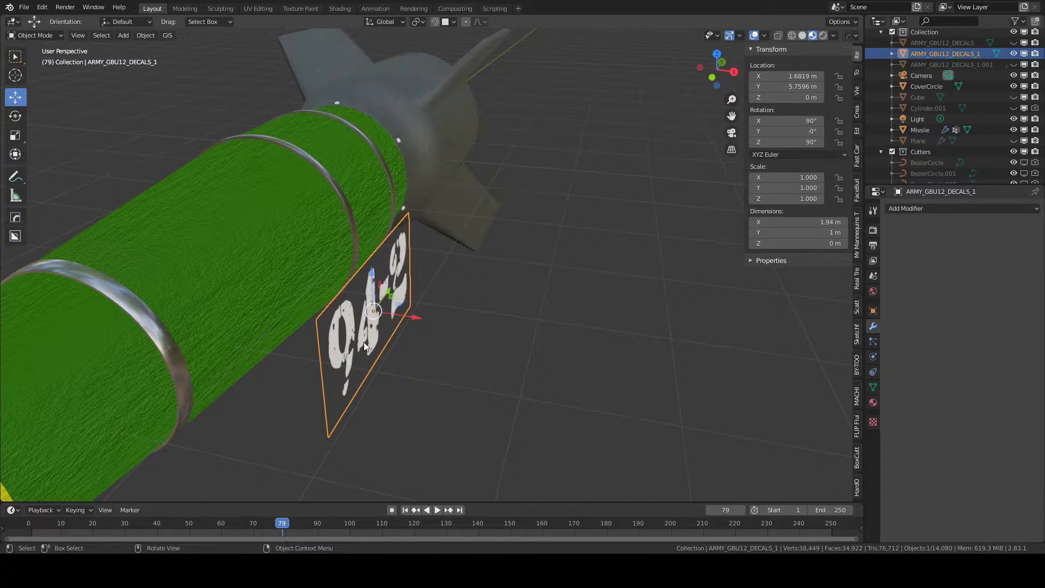
{"action": "left_click", "coordinate": [920, 208]}
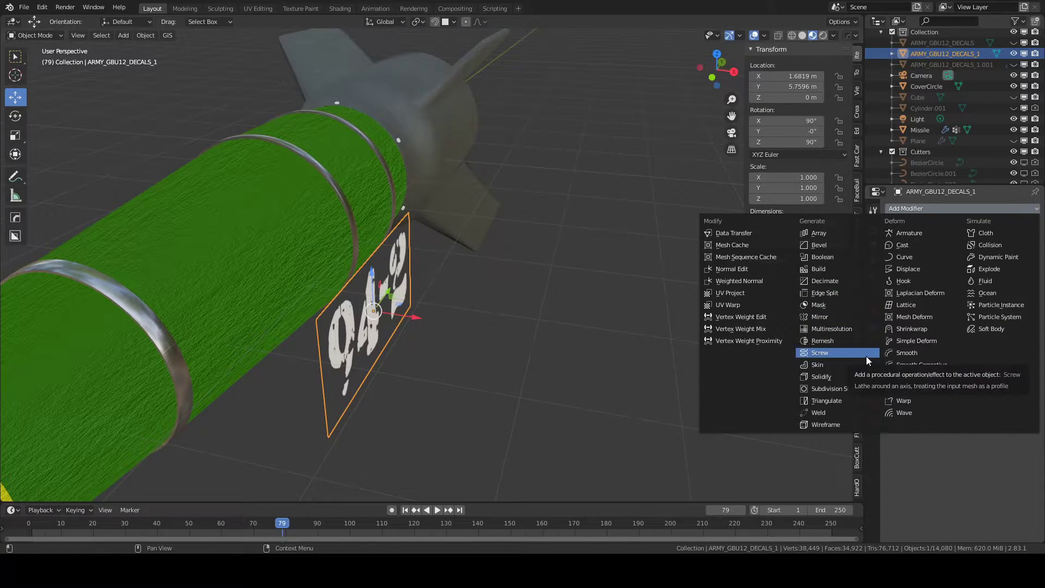
{"action": "left_click", "coordinate": [925, 328]}
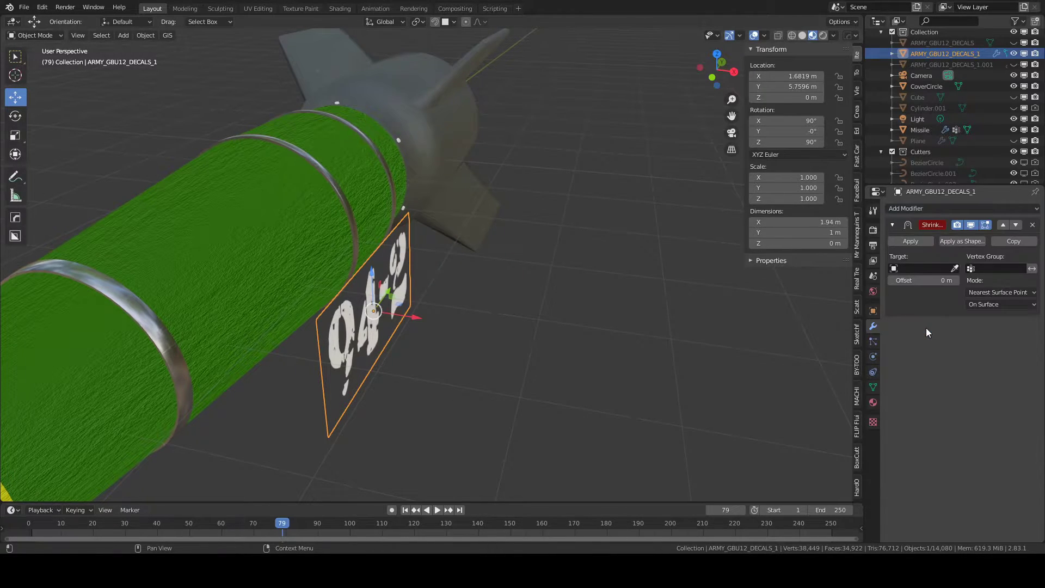
{"action": "left_click", "coordinate": [955, 269]}
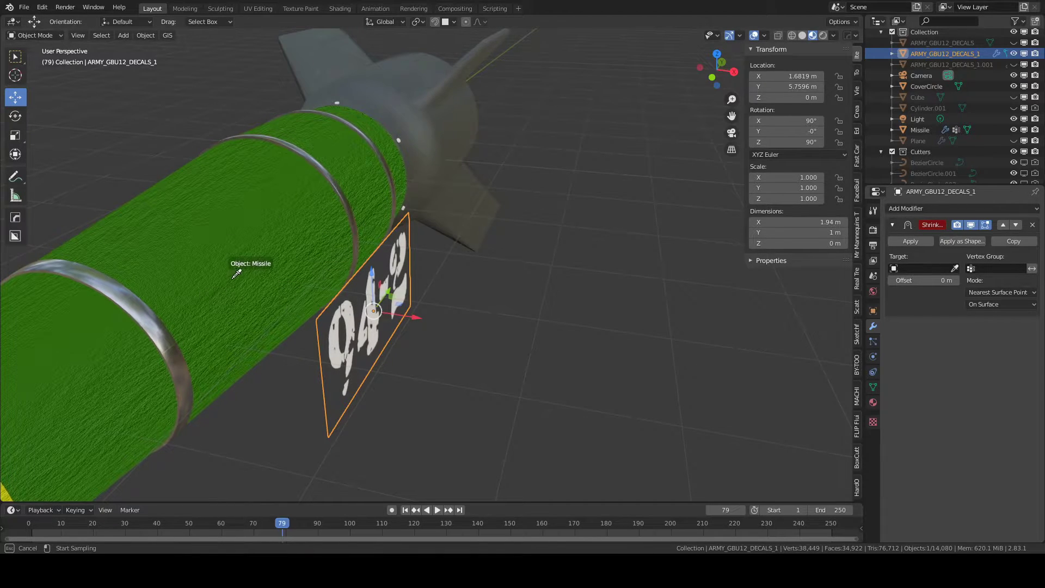
{"action": "left_click", "coordinate": [280, 240]}
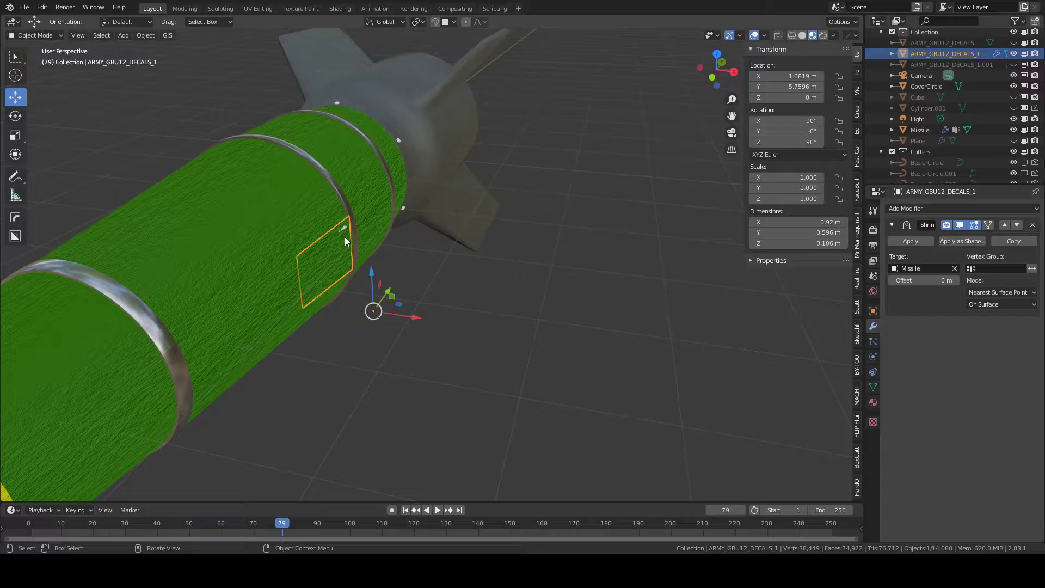
Step: Subdivide the decal plane's face four times in Edit Mode, with one cut each time
{"action": "middle_click_drag", "start_coordinate": [345, 239], "coordinate": [429, 220]}
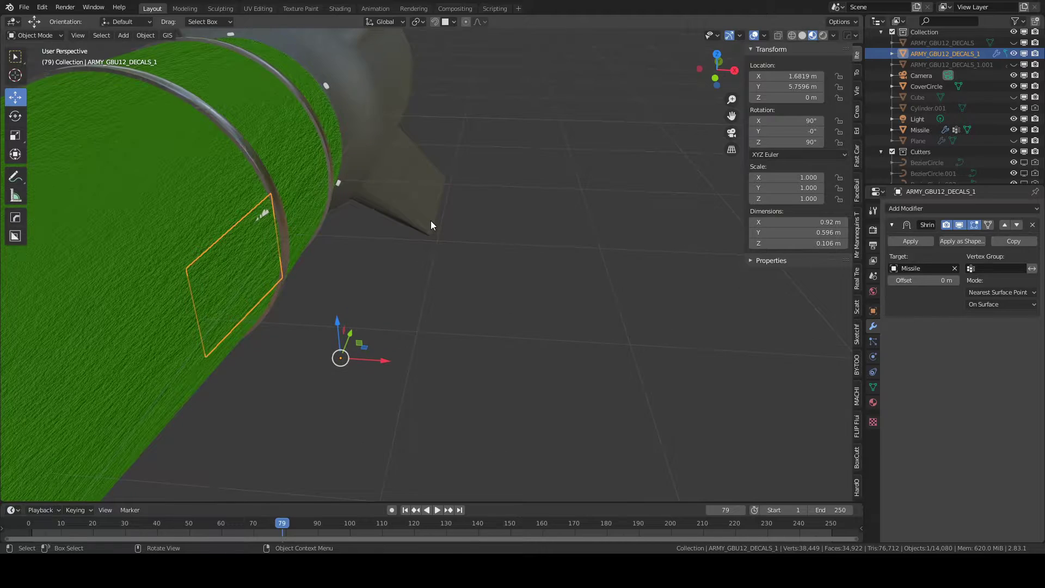
{"action": "scroll", "coordinate": [430, 223], "scroll_direction": "down", "scroll_amount": 3}
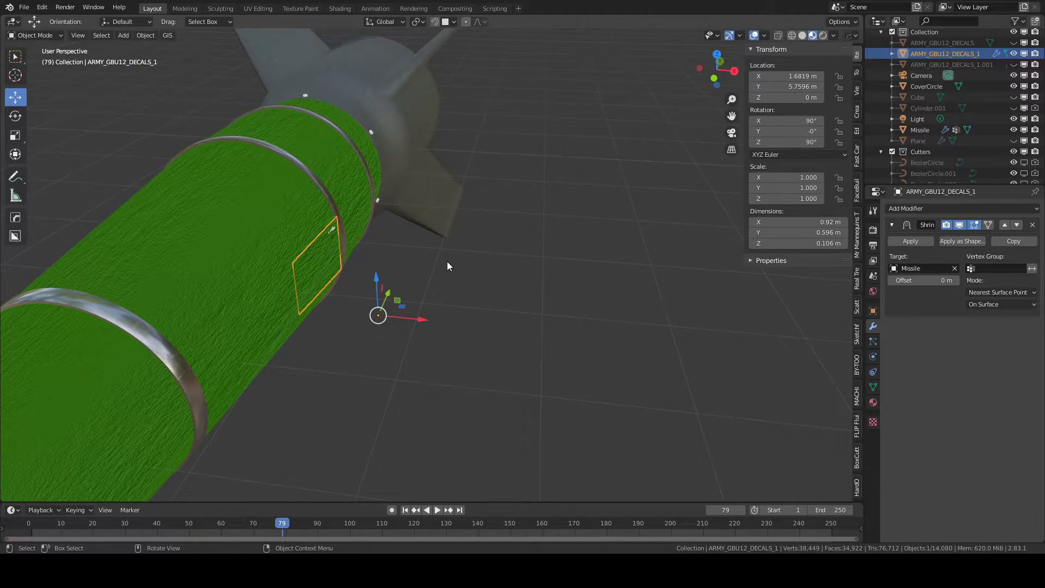
{"action": "middle_click_drag", "start_coordinate": [338, 256], "coordinate": [324, 200]}
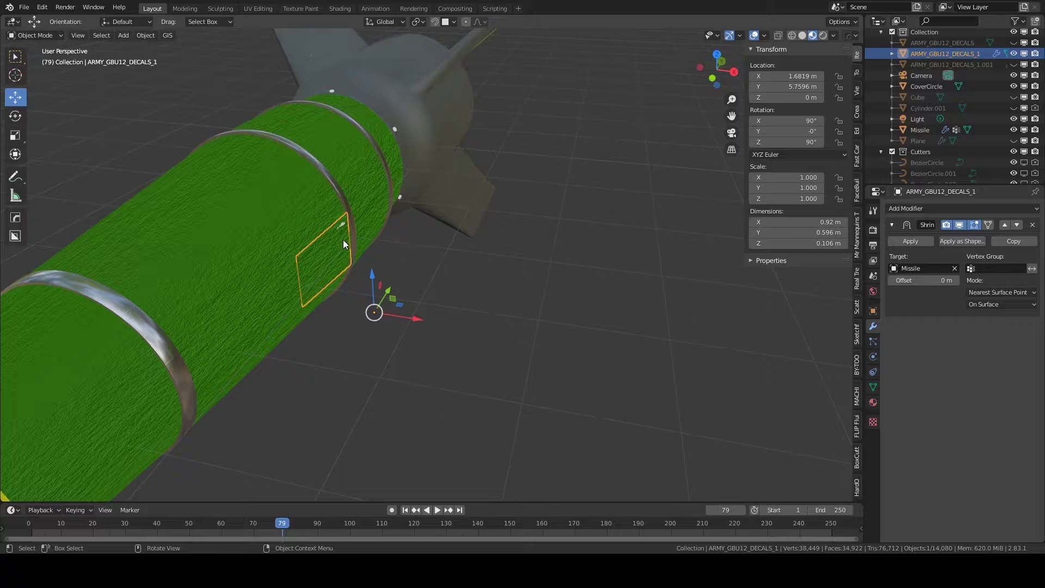
{"action": "key", "text": "Tab"}
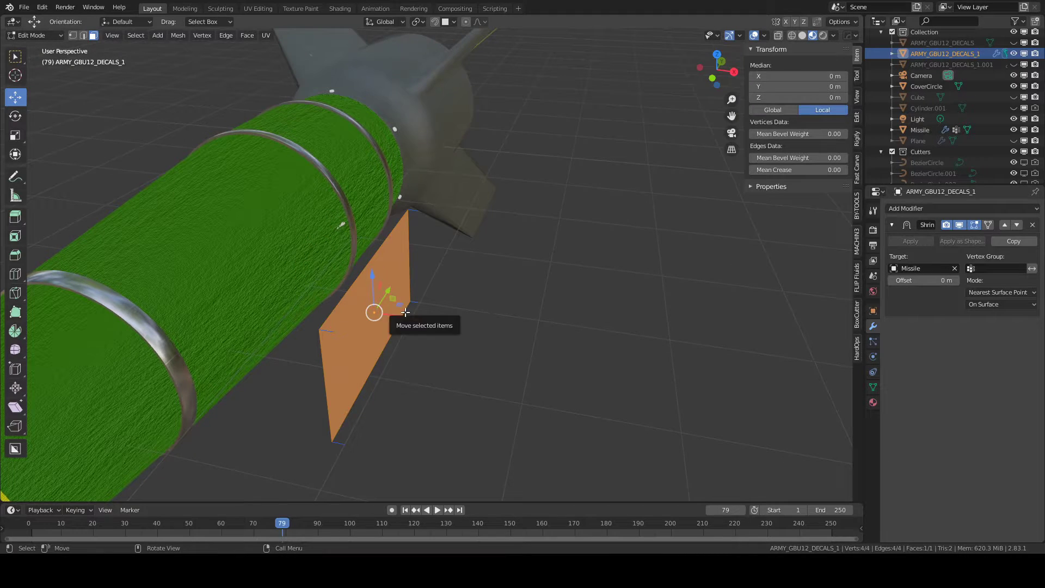
{"action": "right_click", "coordinate": [358, 320]}
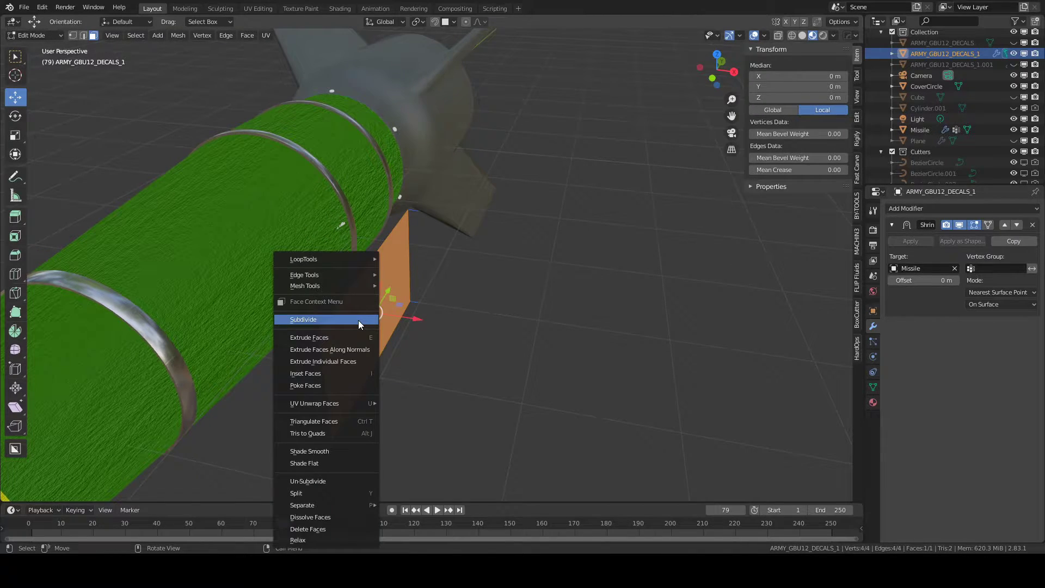
{"action": "left_click", "coordinate": [358, 320]}
{"action": "right_click", "coordinate": [358, 320]}
{"action": "left_click", "coordinate": [356, 307]}
{"action": "right_click", "coordinate": [355, 308]}
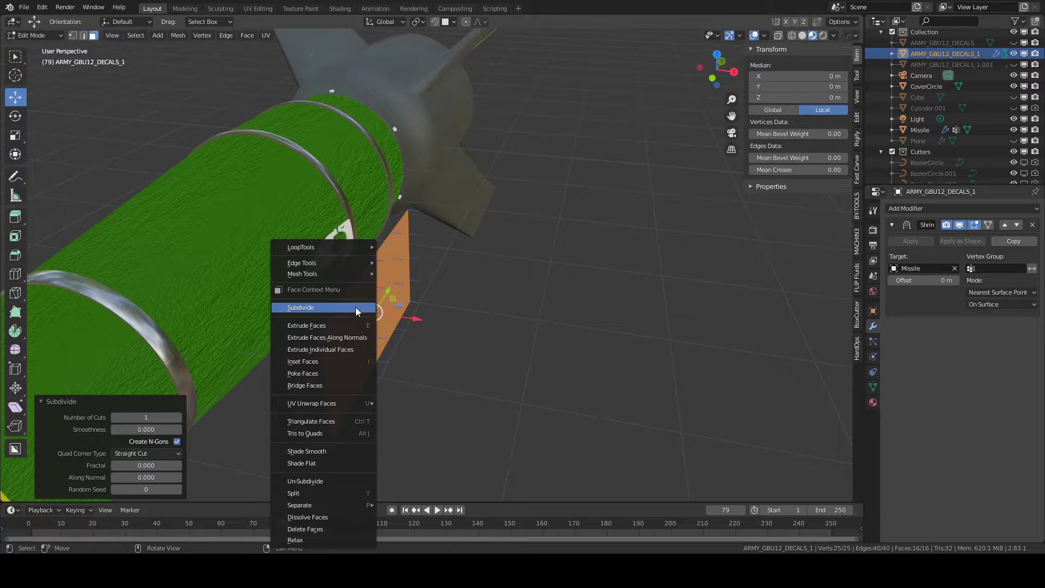
{"action": "left_click", "coordinate": [356, 307]}
{"action": "middle_click_drag", "start_coordinate": [394, 302], "coordinate": [375, 293]}
{"action": "right_click", "coordinate": [392, 284]}
{"action": "left_click", "coordinate": [392, 285]}
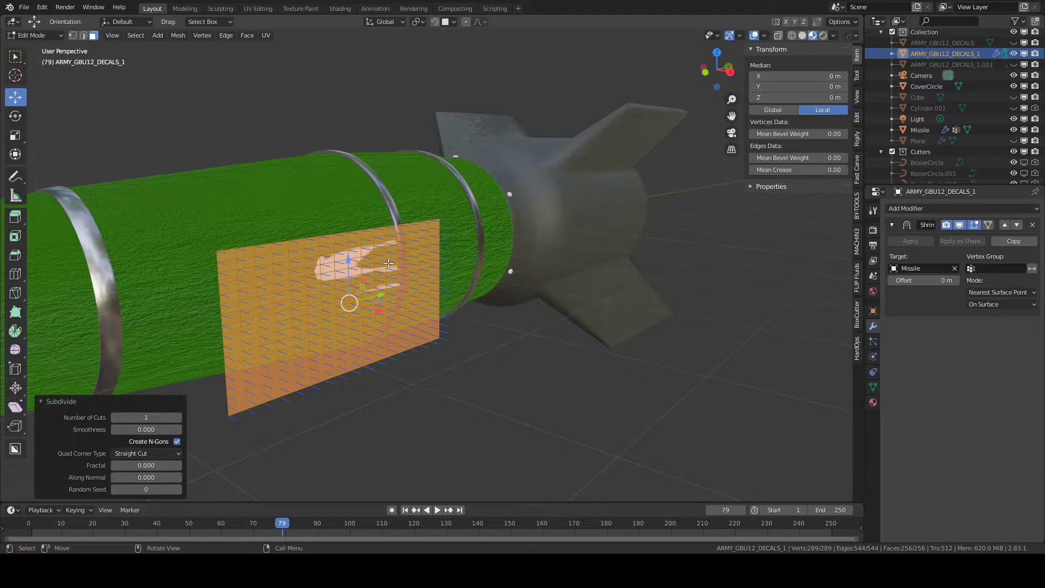
Step: Move the decal mesh about -0.35 m along X toward the missile and set the Shrinkwrap offset to 0.01 m
{"action": "middle_click_drag", "start_coordinate": [440, 260], "coordinate": [483, 264]}
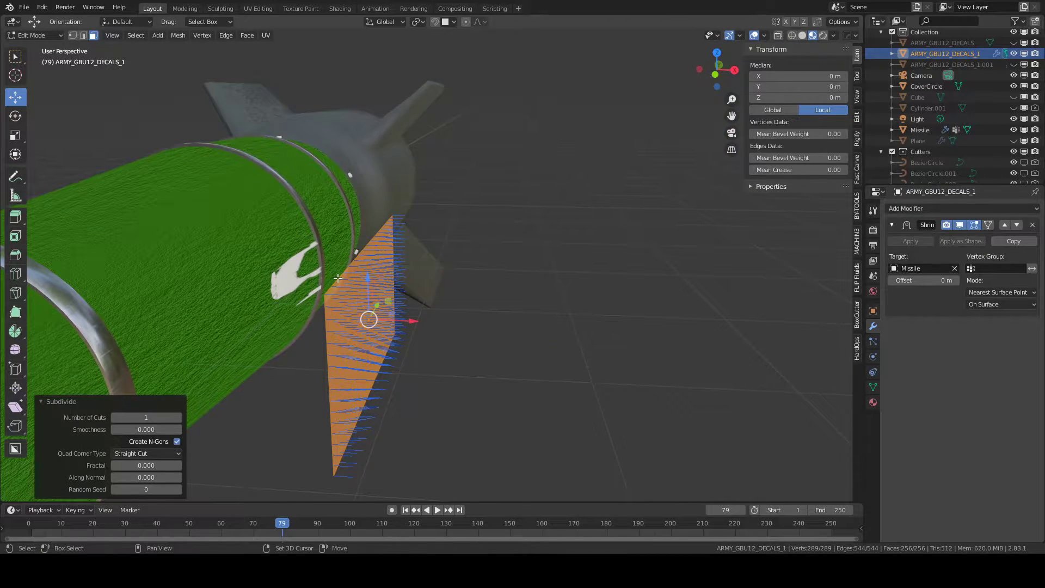
{"action": "mouse_move", "coordinate": [385, 273]}
{"action": "middle_mouse_down"}
{"action": "mouse_move", "coordinate": [405, 271]}
{"action": "mouse_move", "coordinate": [380, 273]}
{"action": "middle_mouse_up"}
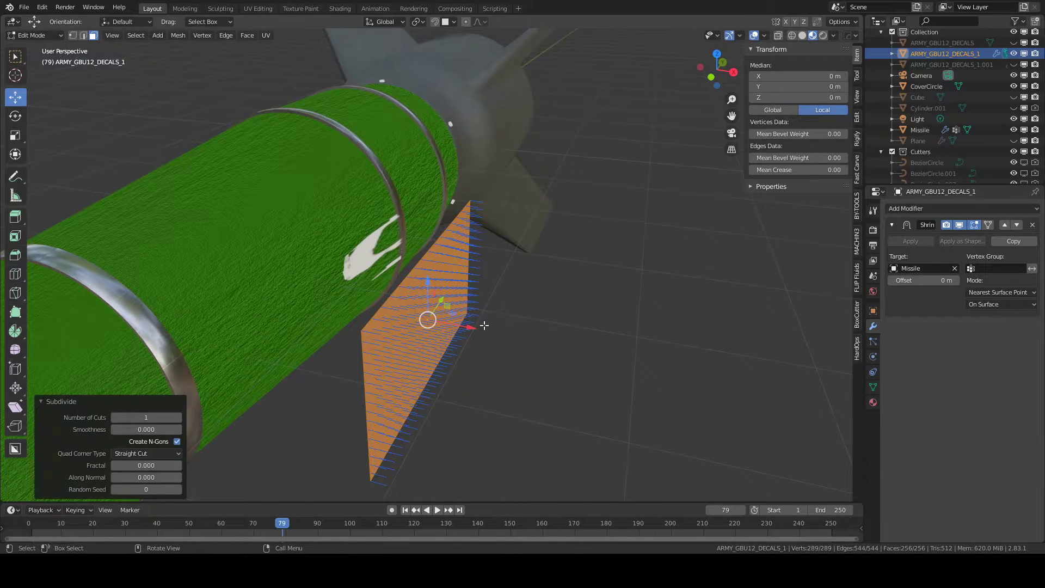
{"action": "key", "text": "g"}
{"action": "key", "text": "x"}
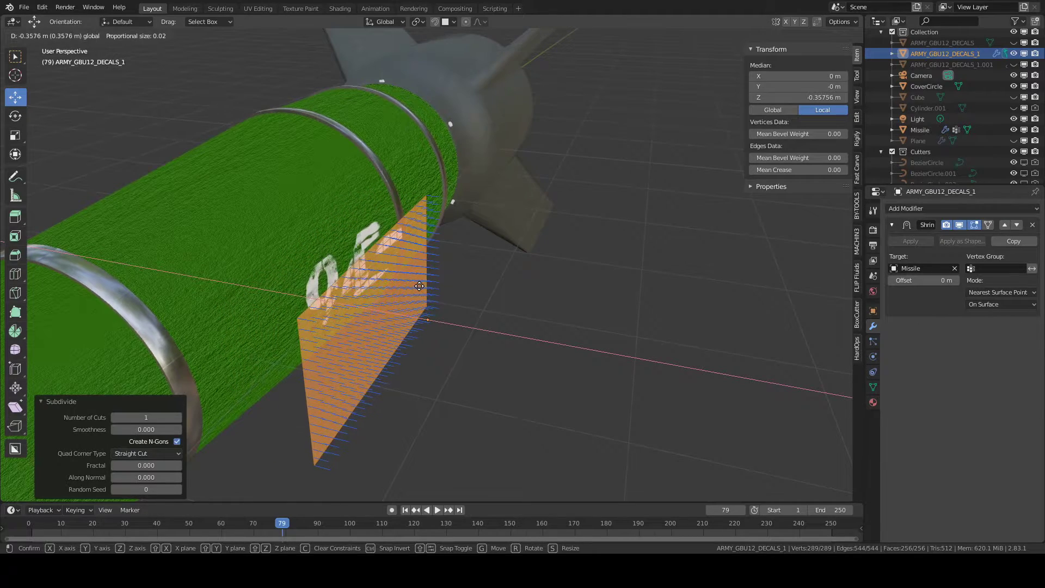
{"action": "left_click", "coordinate": [419, 285]}
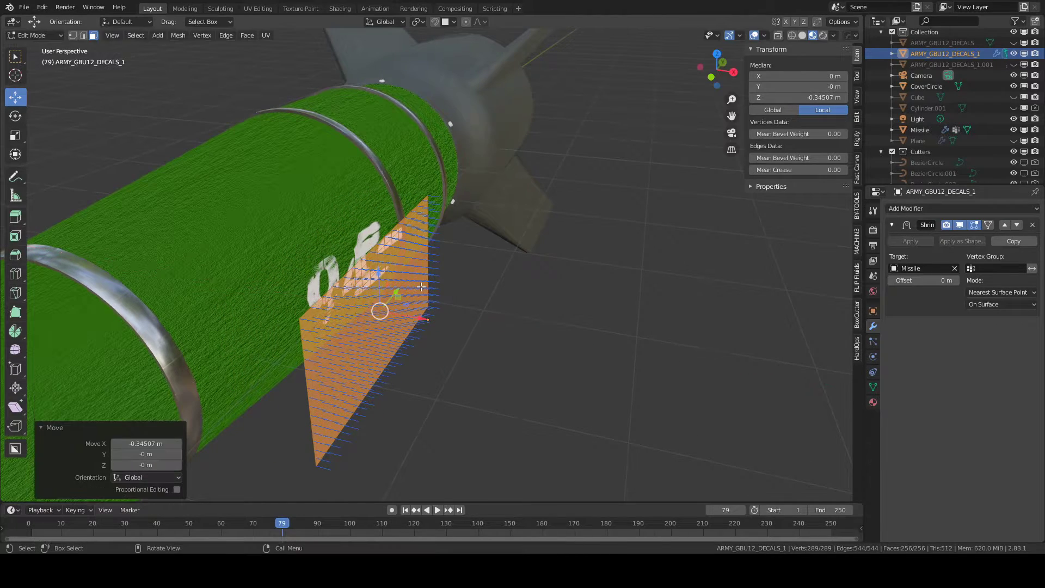
{"action": "left_click", "coordinate": [957, 281]}
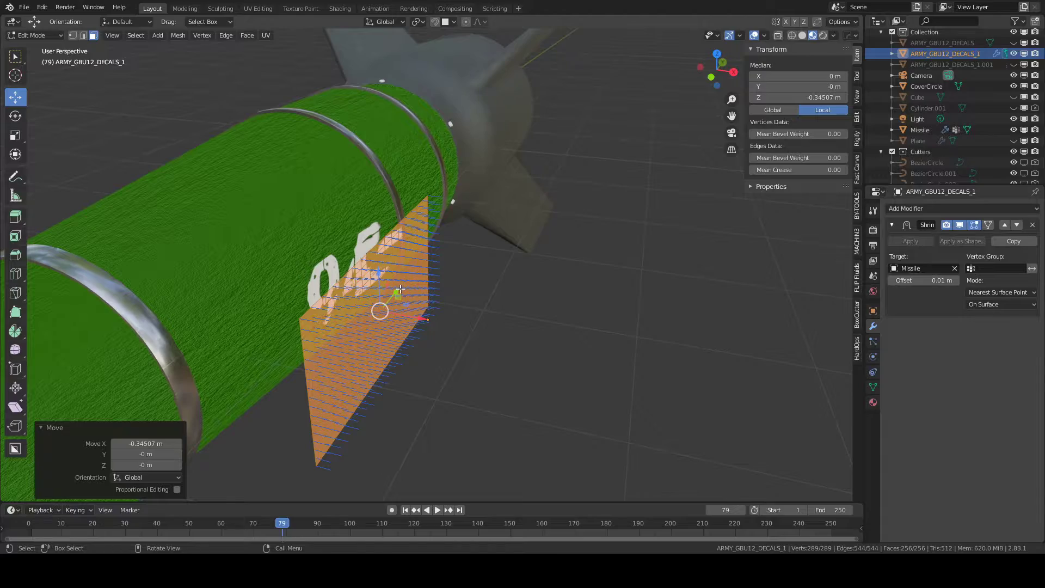
Step: Move the decal mesh about -0.66 m along Y
{"action": "key", "text": "g"}
{"action": "key", "text": "x"}
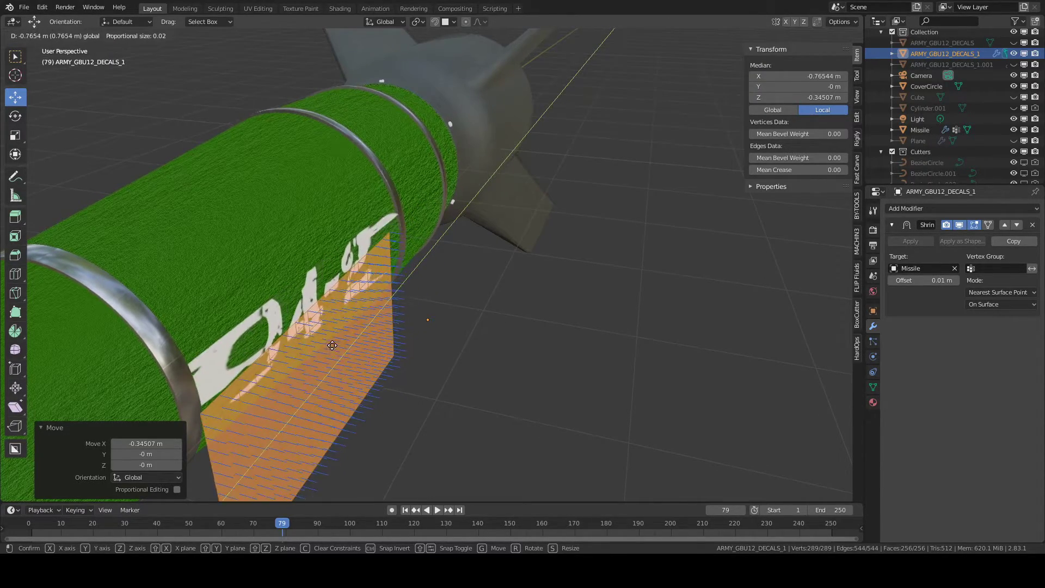
{"action": "mouse_move", "coordinate": [332, 345]}
{"action": "left_mouse_down"}
{"action": "mouse_move", "coordinate": [320, 356]}
{"action": "mouse_move", "coordinate": [342, 336]}
{"action": "left_mouse_up"}
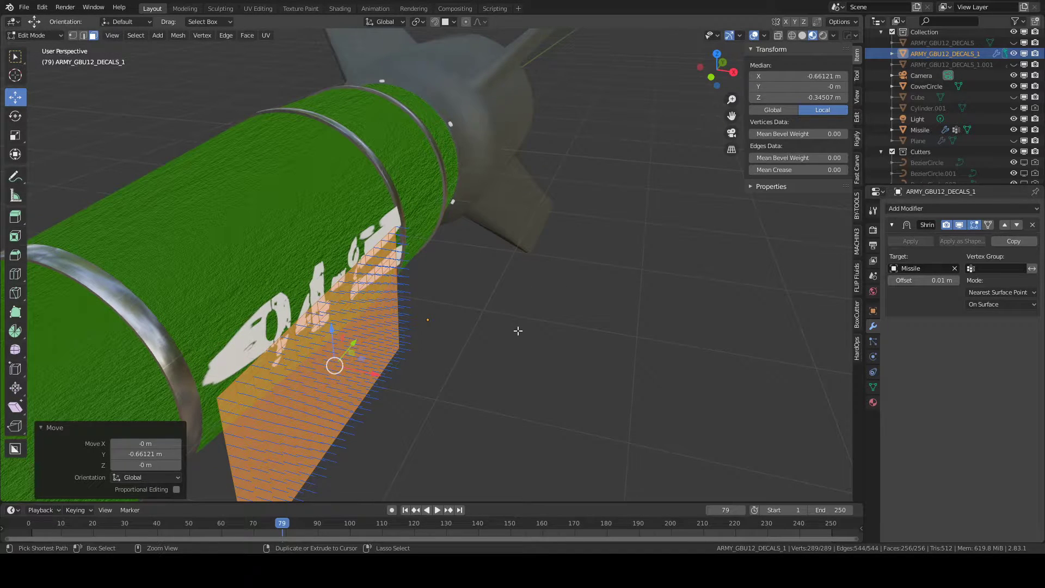
Step: Undo the decal mesh's Y move together with its preceding X move
{"action": "key", "text": "ctrl+z"}
{"action": "key", "text": "ctrl+shift+z"}
{"action": "key", "text": "ctrl+z"}
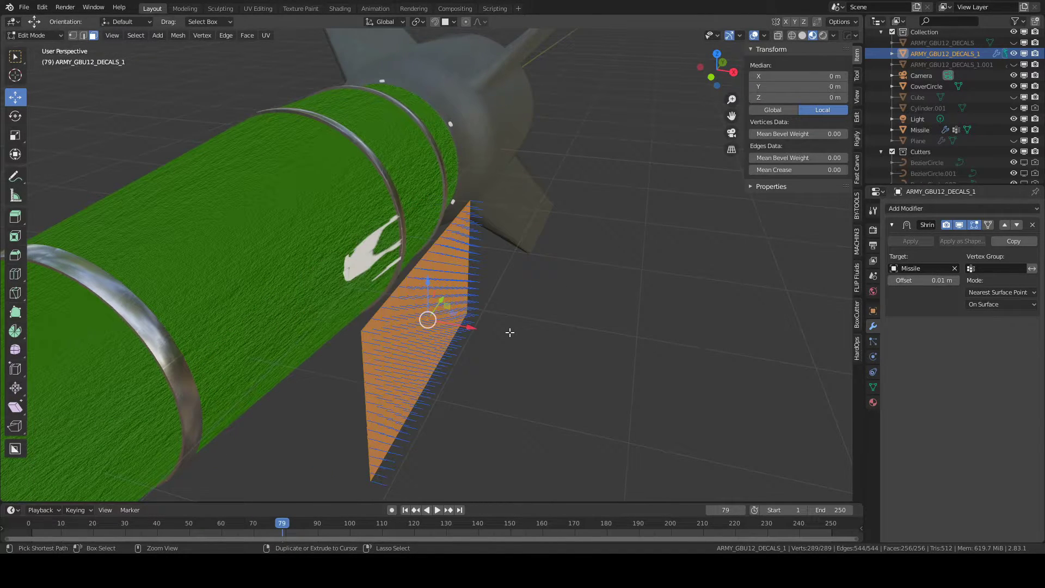
Step: Set the Shrinkwrap offset to 0 m and change its wrap mode to Project
{"action": "left_click", "coordinate": [892, 281]}
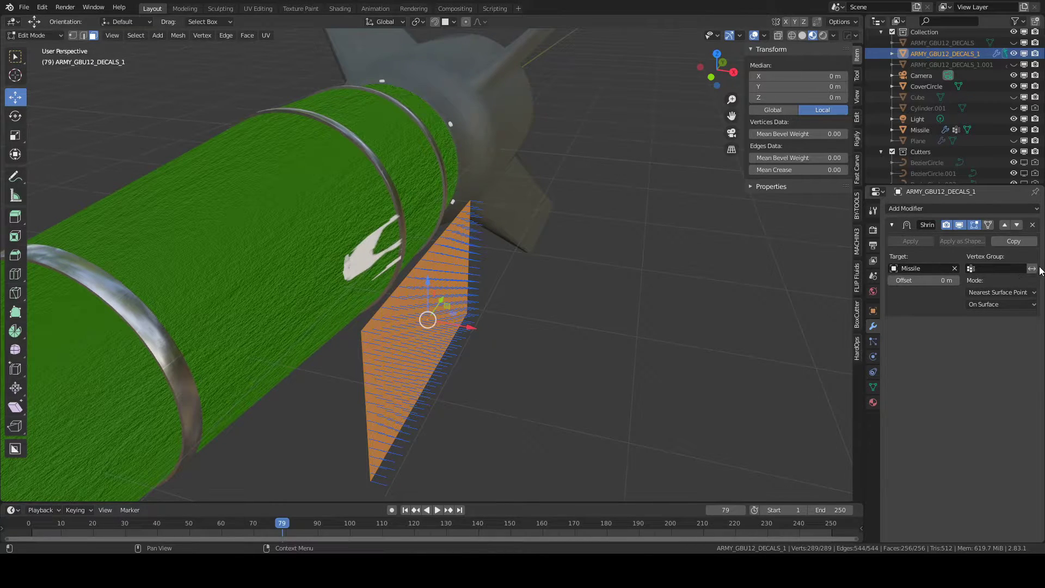
{"action": "left_click", "coordinate": [1028, 293]}
{"action": "left_click", "coordinate": [1002, 314]}
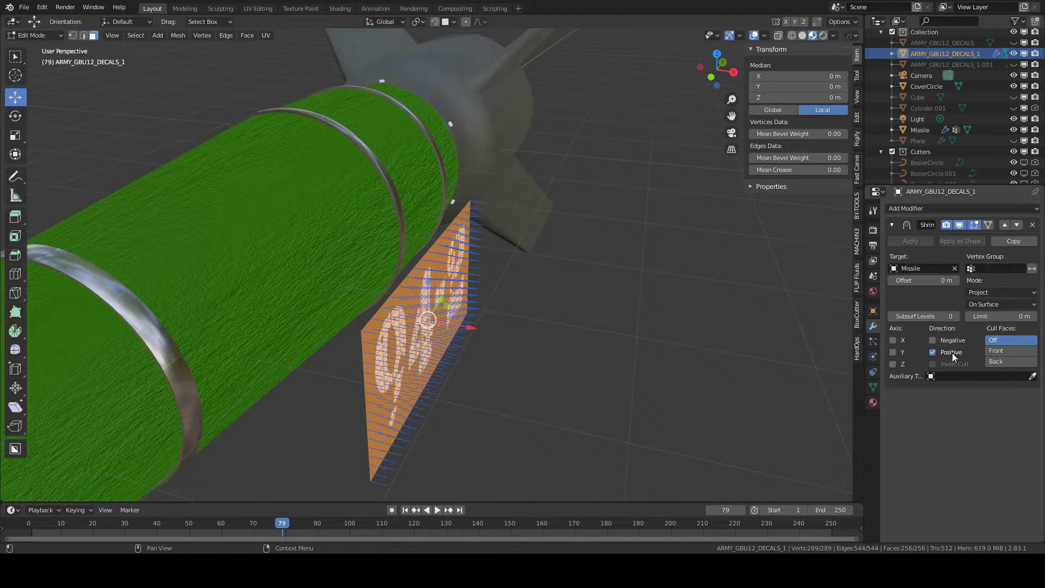
Step: Enable the Shrinkwrap's Negative direction with a 0.01 m offset, and return to Object Mode
{"action": "mouse_move", "coordinate": [667, 338]}
{"action": "middle_mouse_down"}
{"action": "mouse_move", "coordinate": [647, 324]}
{"action": "mouse_move", "coordinate": [668, 324]}
{"action": "middle_mouse_up"}
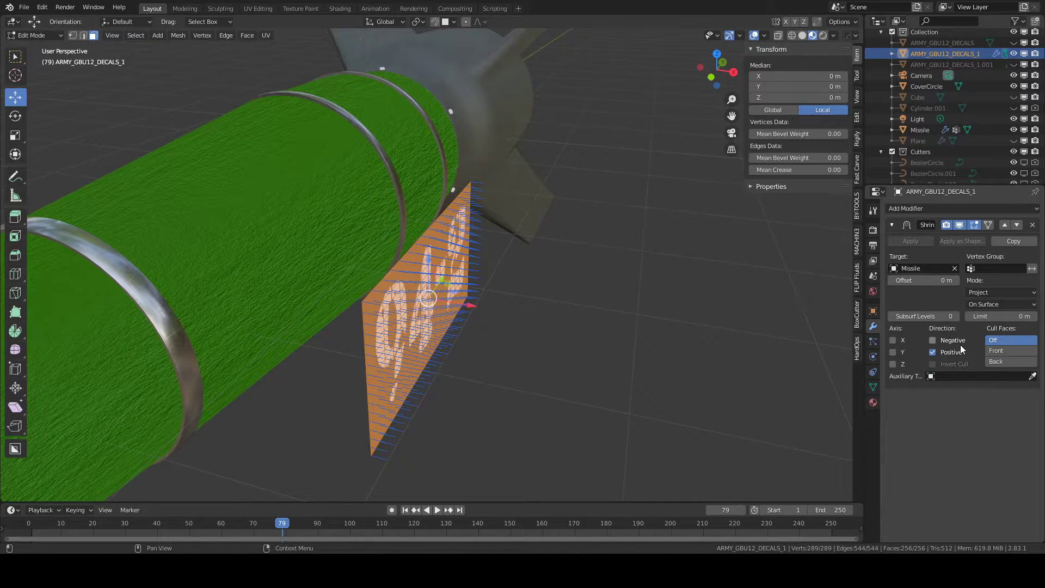
{"action": "middle_click_drag", "start_coordinate": [614, 335], "coordinate": [622, 338]}
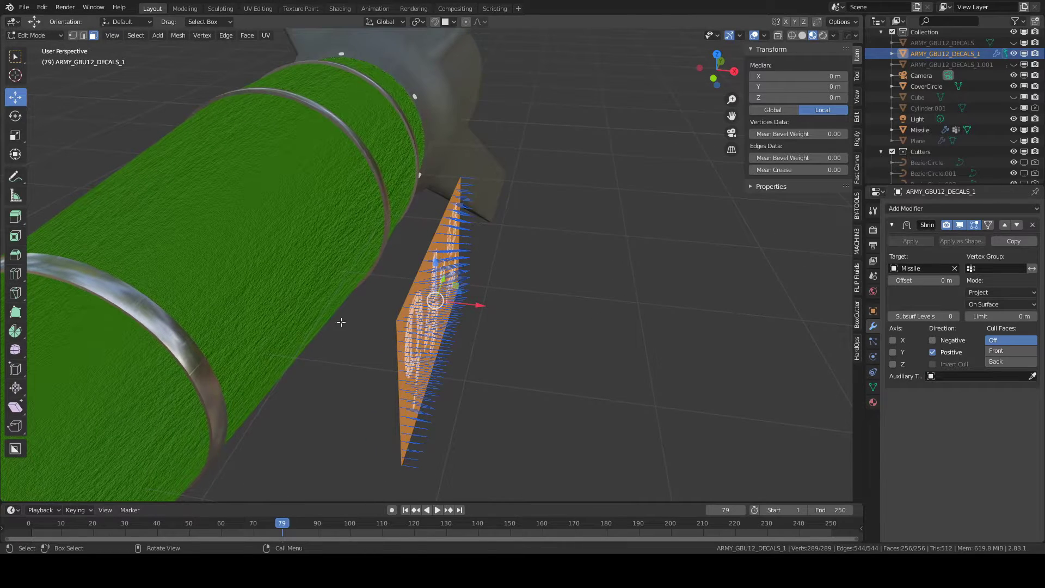
{"action": "middle_click_drag", "start_coordinate": [578, 317], "coordinate": [564, 319]}
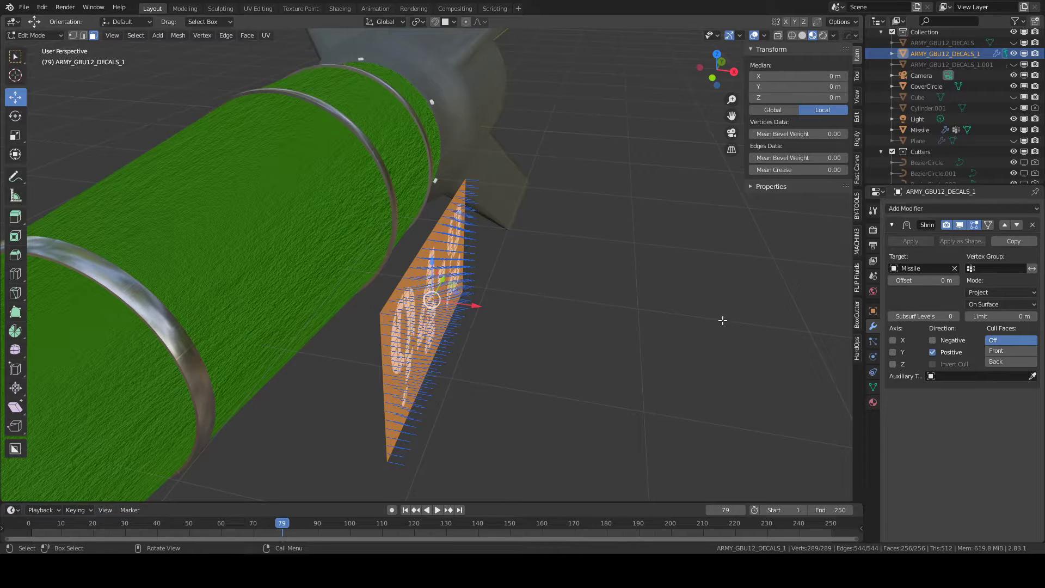
{"action": "left_click", "coordinate": [933, 342]}
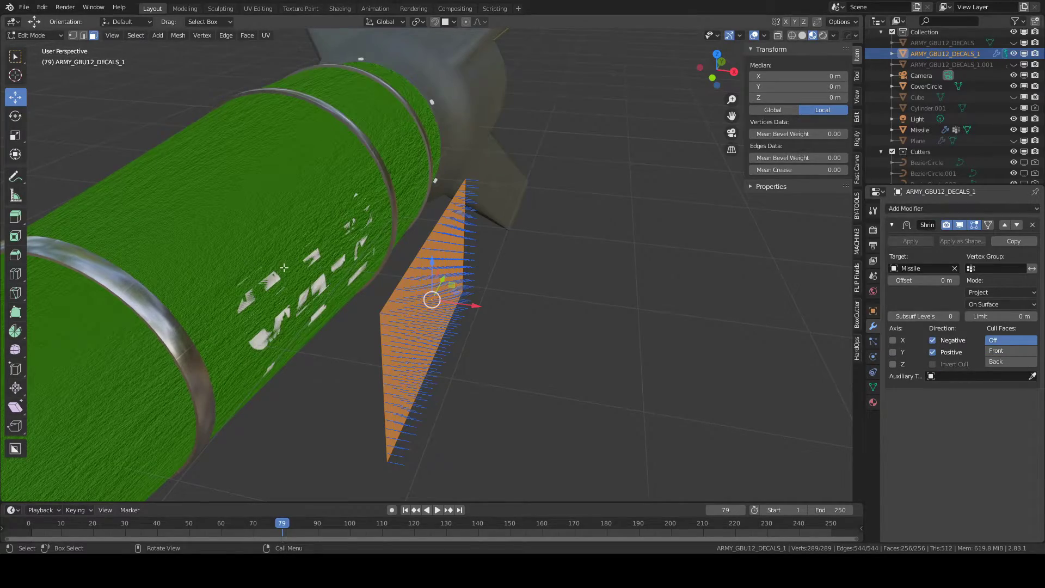
{"action": "middle_click_drag", "start_coordinate": [284, 268], "coordinate": [512, 285]}
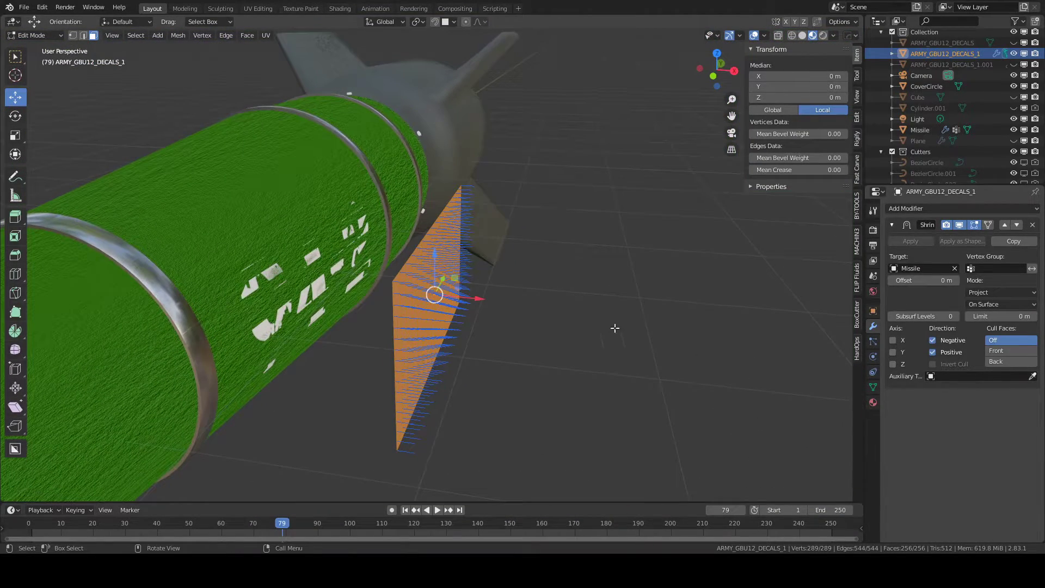
{"action": "left_click", "coordinate": [956, 280]}
{"action": "mouse_move", "coordinate": [626, 294]}
{"action": "middle_mouse_down"}
{"action": "mouse_move", "coordinate": [490, 278]}
{"action": "mouse_move", "coordinate": [626, 261]}
{"action": "mouse_move", "coordinate": [536, 256]}
{"action": "mouse_move", "coordinate": [654, 260]}
{"action": "mouse_move", "coordinate": [617, 272]}
{"action": "mouse_move", "coordinate": [628, 274]}
{"action": "middle_mouse_up"}
{"action": "scroll", "coordinate": [536, 256], "scroll_direction": "up", "scroll_amount": 4}
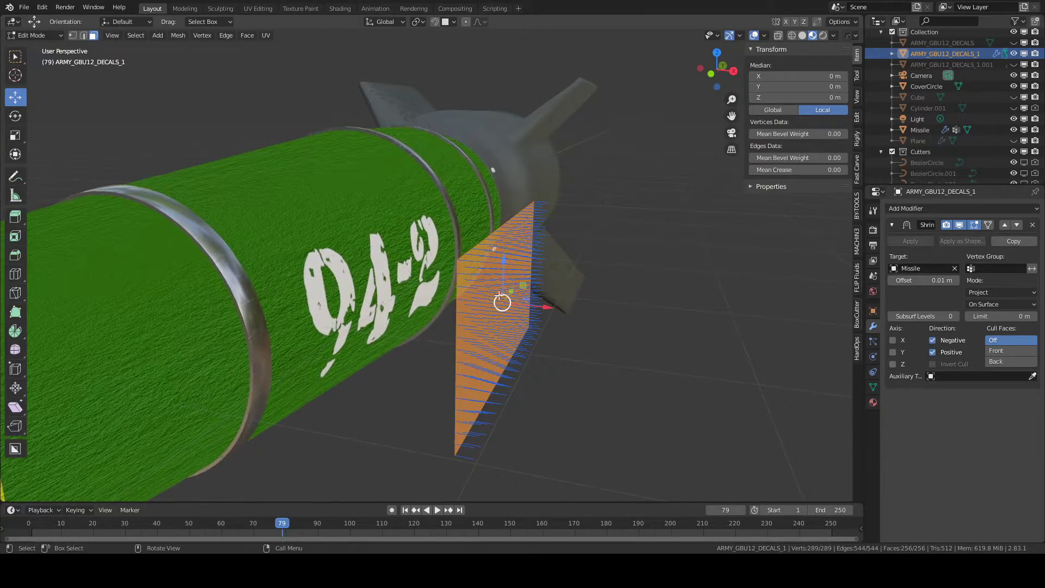
{"action": "key", "text": "Tab"}
Step: Examine from the side and the end of the missile how closely the projected decal follows the curved body
{"action": "middle_click_drag", "start_coordinate": [499, 295], "coordinate": [566, 288]}
{"action": "middle_click_drag", "start_coordinate": [433, 286], "coordinate": [328, 233]}
{"action": "scroll", "coordinate": [435, 274], "scroll_direction": "up", "scroll_amount": 2}
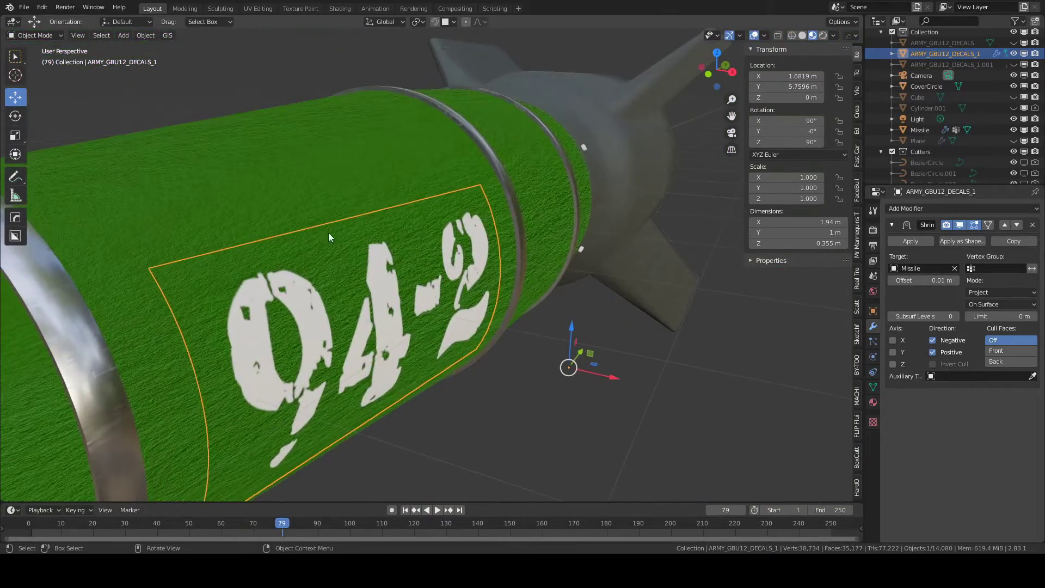
{"action": "middle_click_drag", "start_coordinate": [334, 374], "coordinate": [461, 304]}
{"action": "scroll", "coordinate": [448, 302], "scroll_direction": "up", "scroll_amount": 3}
{"action": "scroll", "coordinate": [449, 303], "scroll_direction": "up", "scroll_amount": 5}
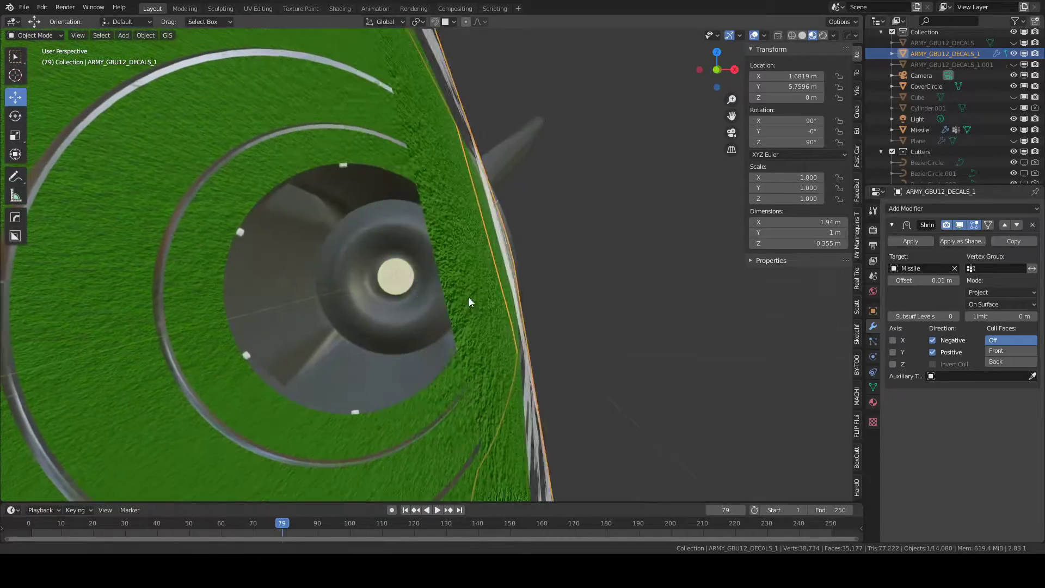
{"action": "middle_click_drag", "start_coordinate": [473, 296], "coordinate": [467, 295], "text": "shift"}
{"action": "middle_click_drag", "start_coordinate": [585, 274], "coordinate": [551, 287]}
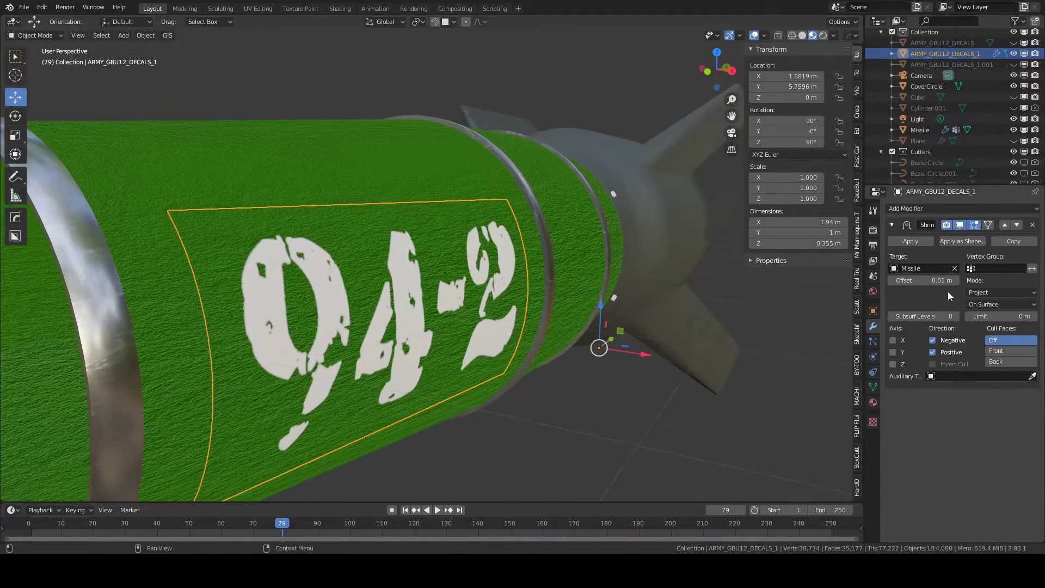
{"action": "scroll", "coordinate": [481, 273], "scroll_direction": "down", "scroll_amount": 3}
{"action": "middle_click_drag", "start_coordinate": [482, 274], "coordinate": [521, 293]}
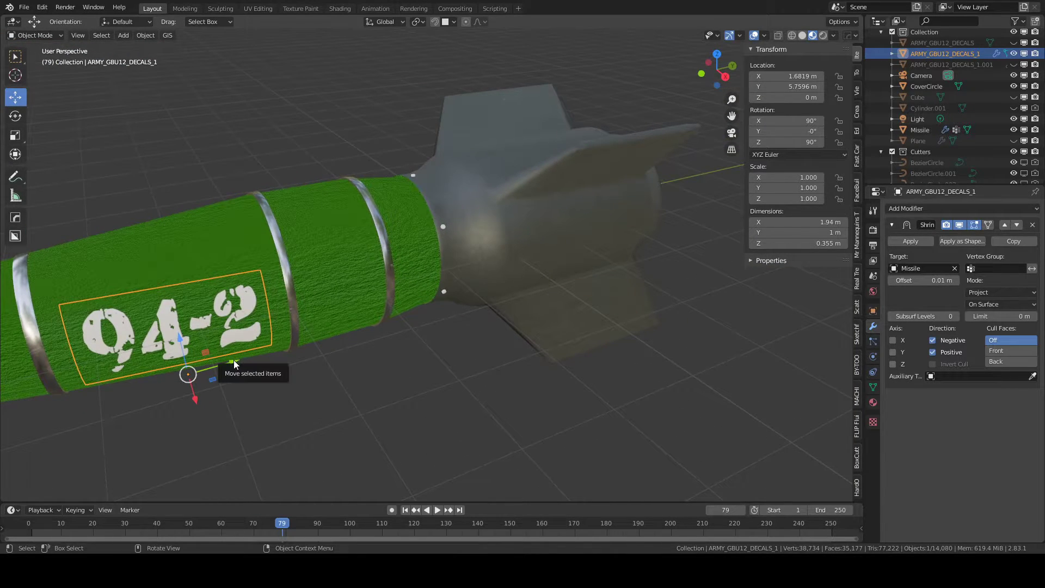
Step: Try scaling the decal up by a factor of about 1.03, and undo the scaling
{"action": "key", "text": "s"}
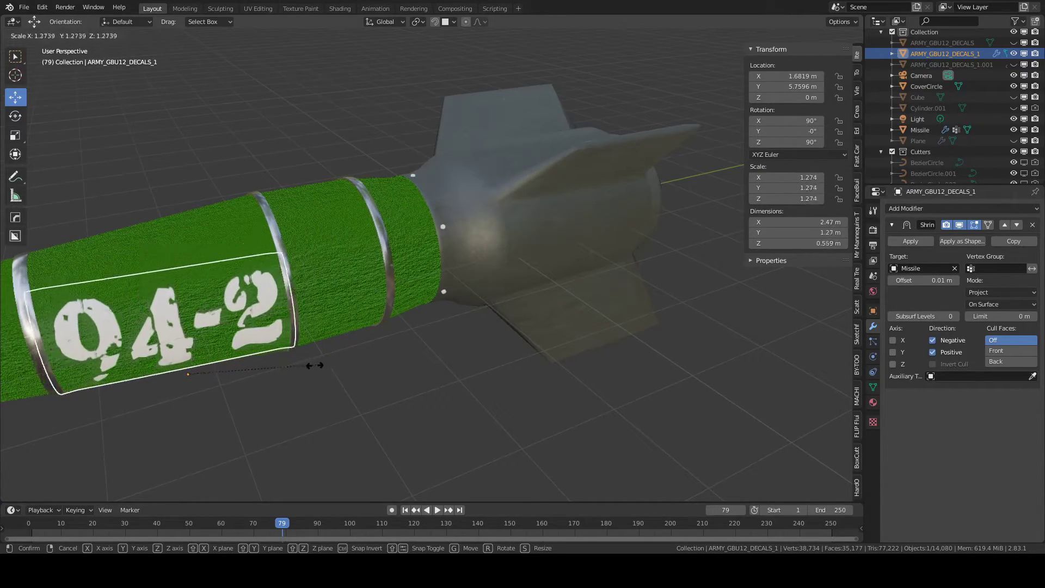
{"action": "left_click", "coordinate": [294, 364]}
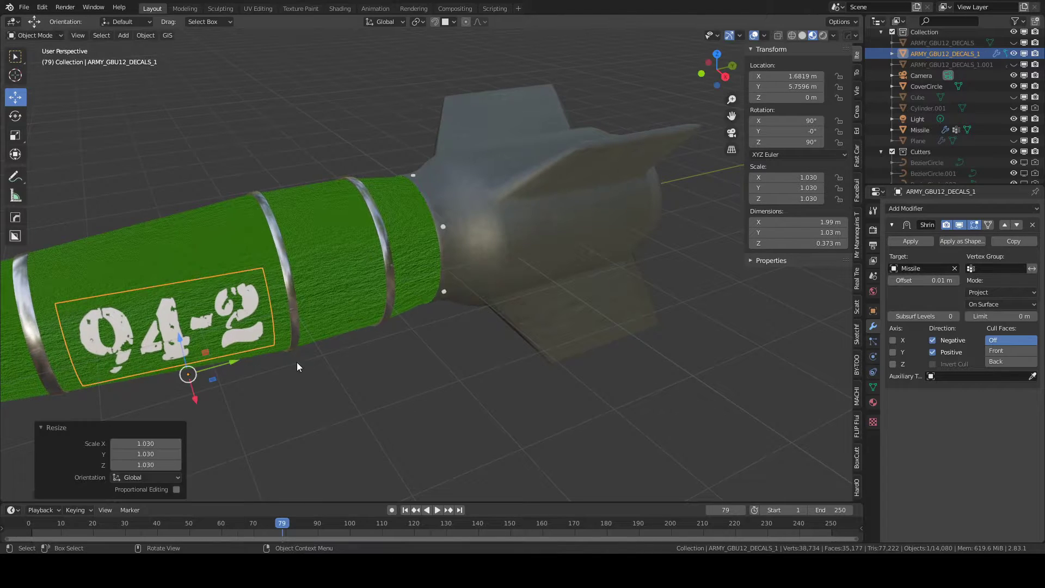
{"action": "key", "text": "ctrl+z"}
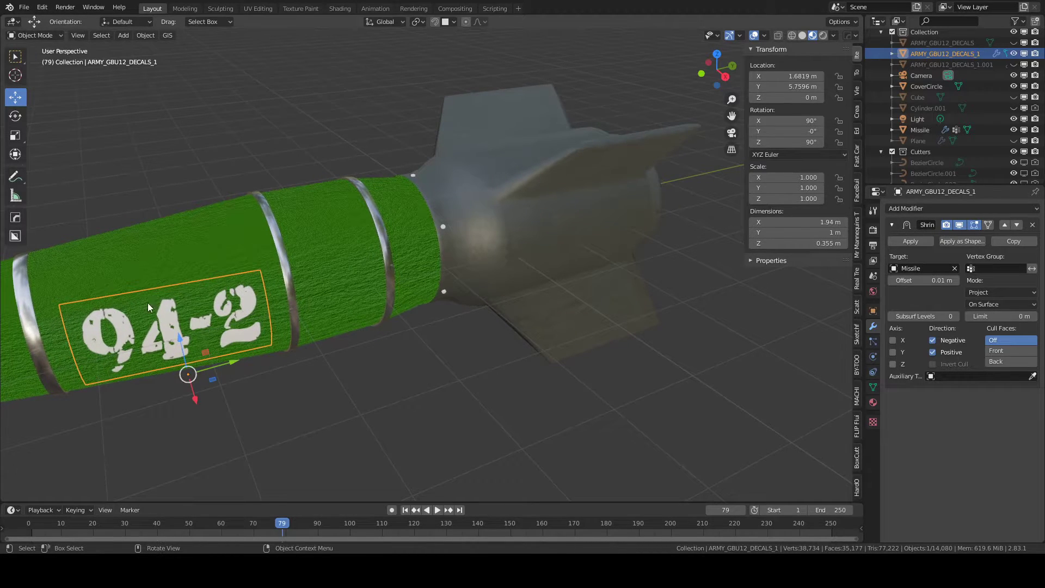
Step: Slide the decal about 3.83 m along Y onto the start of the missile's tail section
{"action": "left_click_drag", "start_coordinate": [234, 368], "coordinate": [567, 252]}
{"action": "scroll", "coordinate": [567, 248], "scroll_direction": "up", "scroll_amount": 2}
{"action": "middle_click_drag", "start_coordinate": [532, 233], "coordinate": [443, 240], "text": "shift"}
{"action": "key", "text": "KP_Decimal"}
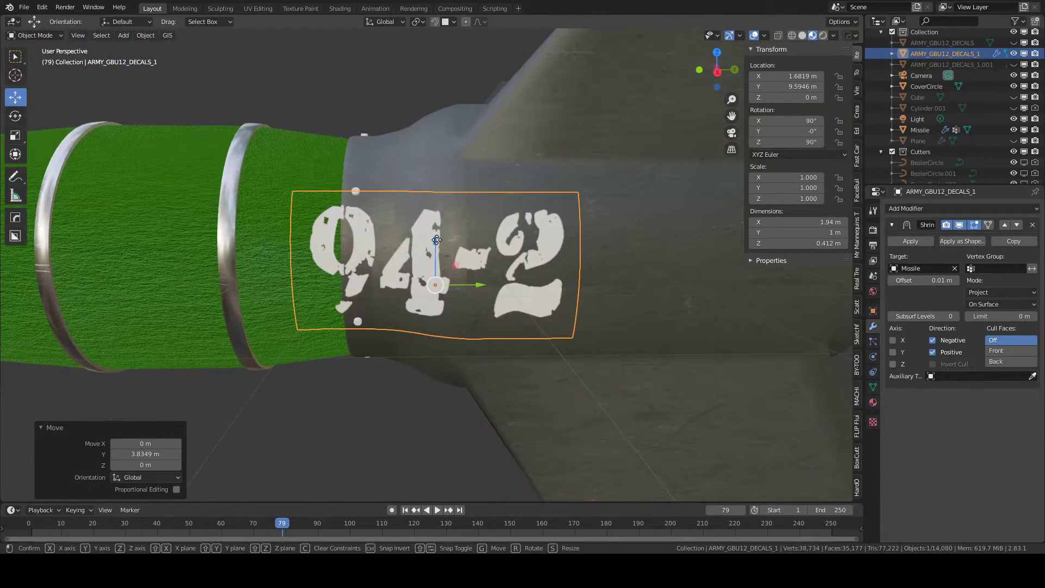
Step: Raise the decal about 0.77 m along Z toward the upper tail fin
{"action": "key", "text": "z"}
{"action": "left_click", "coordinate": [492, 101]}
{"action": "middle_click_drag", "start_coordinate": [492, 102], "coordinate": [529, 148]}
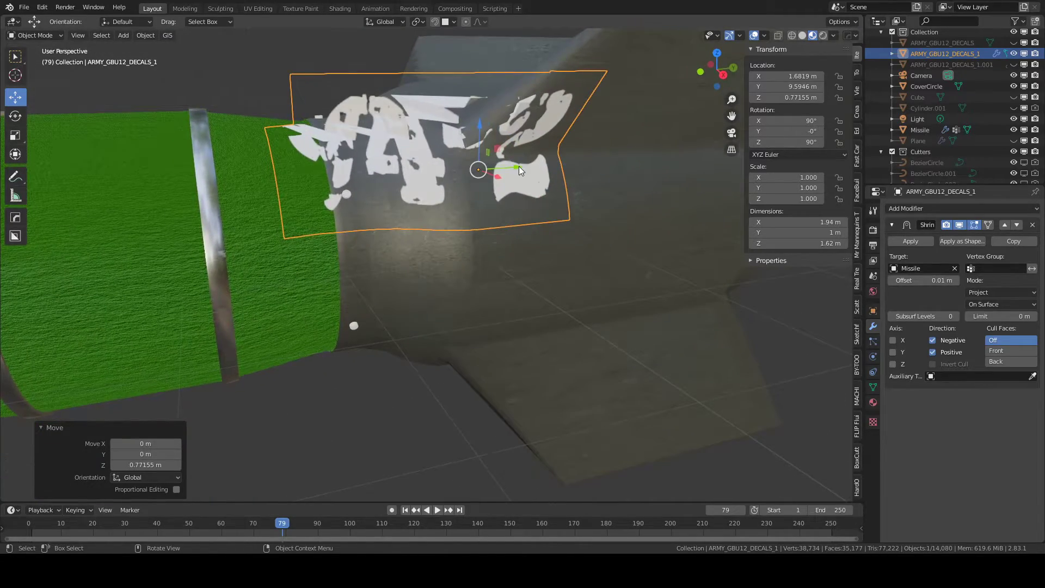
Step: Move the decal about 1.61 m further along Y so it lies beside the upper tail fin
{"action": "left_click_drag", "start_coordinate": [519, 166], "coordinate": [750, 146]}
{"action": "middle_click_drag", "start_coordinate": [573, 175], "coordinate": [338, 214], "text": "shift"}
{"action": "middle_click_drag", "start_coordinate": [338, 215], "coordinate": [409, 191]}
{"action": "scroll", "coordinate": [409, 192], "scroll_direction": "up", "scroll_amount": 4}
{"action": "middle_click_drag", "start_coordinate": [345, 180], "coordinate": [413, 229], "text": "shift"}
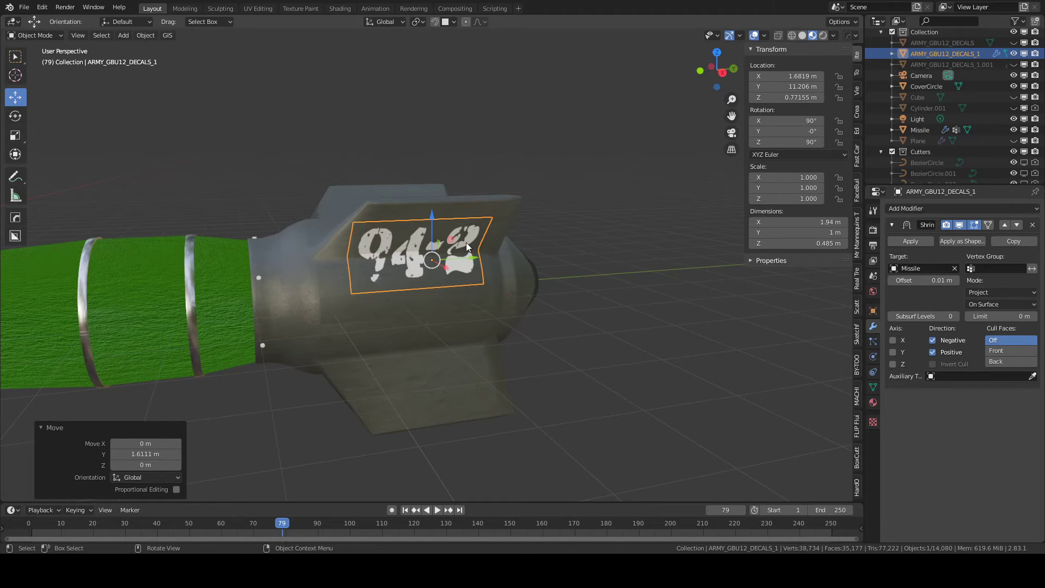
Step: Toggle the Shrinkwrap modifier's Positive projection direction for the decal on the tail
{"action": "left_click", "coordinate": [932, 352]}
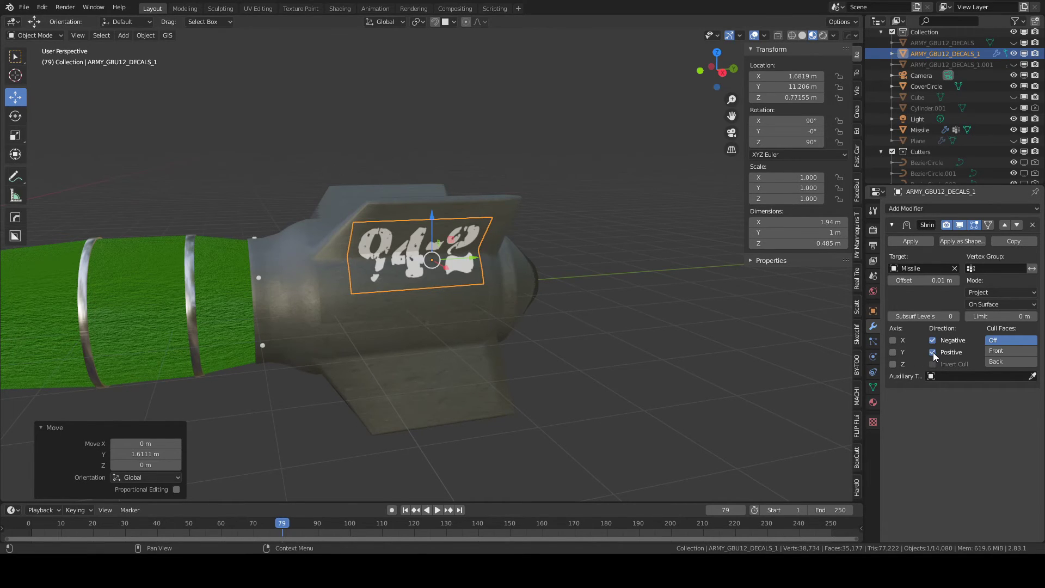